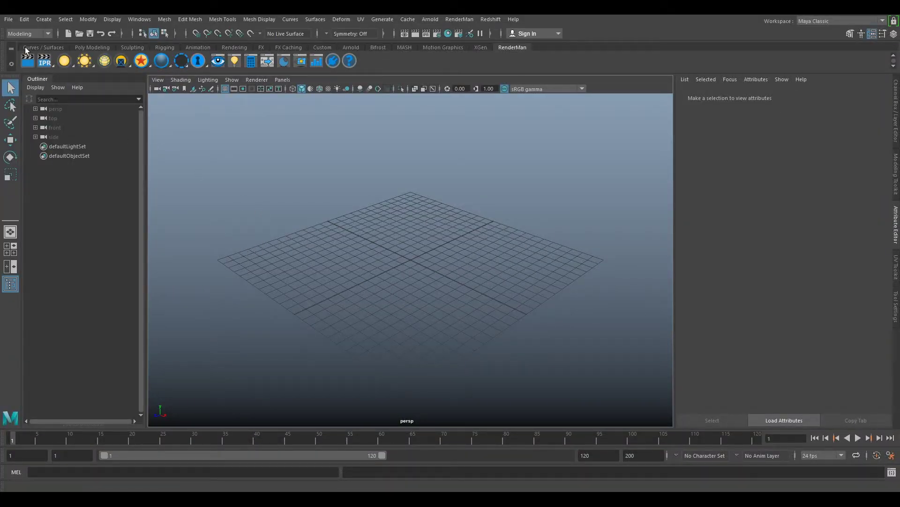
- Import the tracked camera file DesertBase_Bg01_v001_cam_v001.mel into the scene
click(8, 20)
click(42, 123)
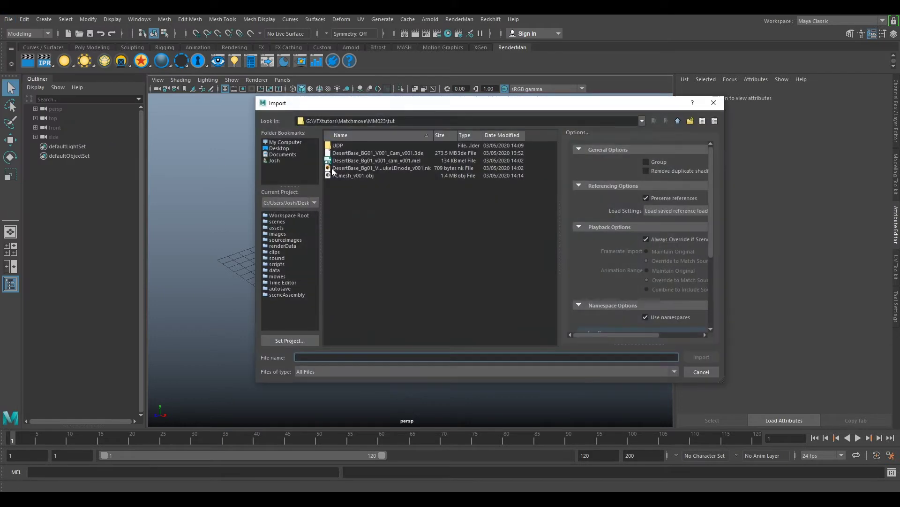
click(372, 161)
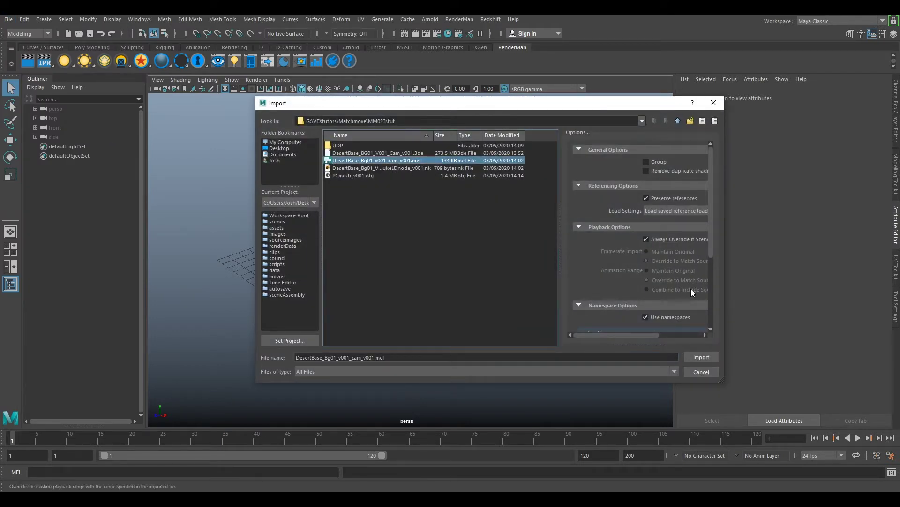
click(702, 357)
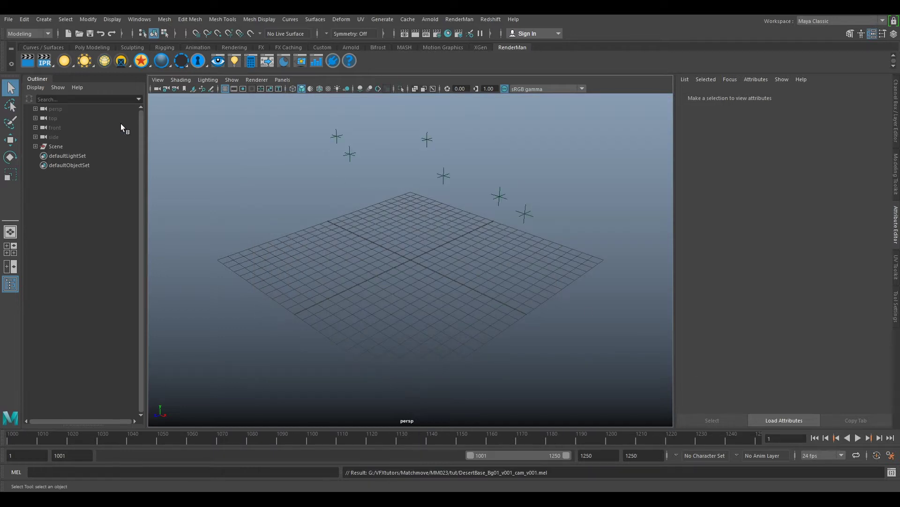
- Expand the Scene group, select the camera and point group, and frame the locators
click(60, 145)
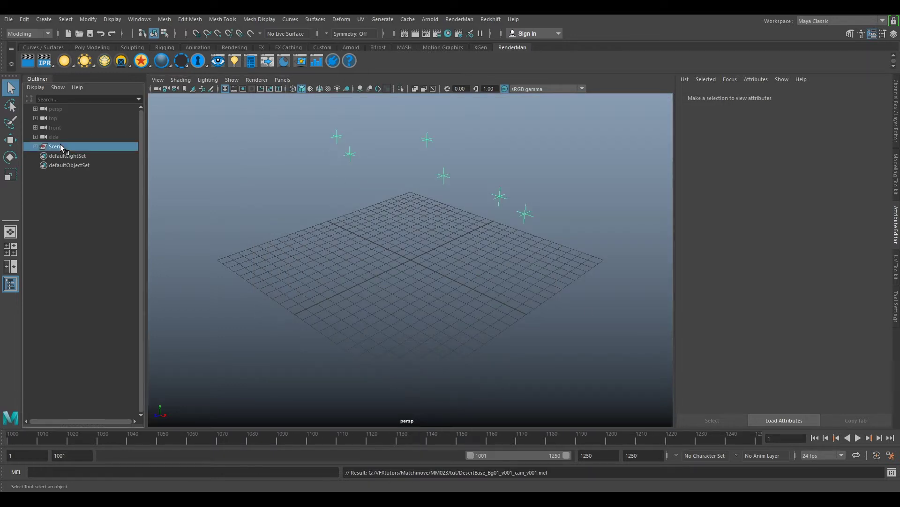
click(35, 147)
click(84, 158)
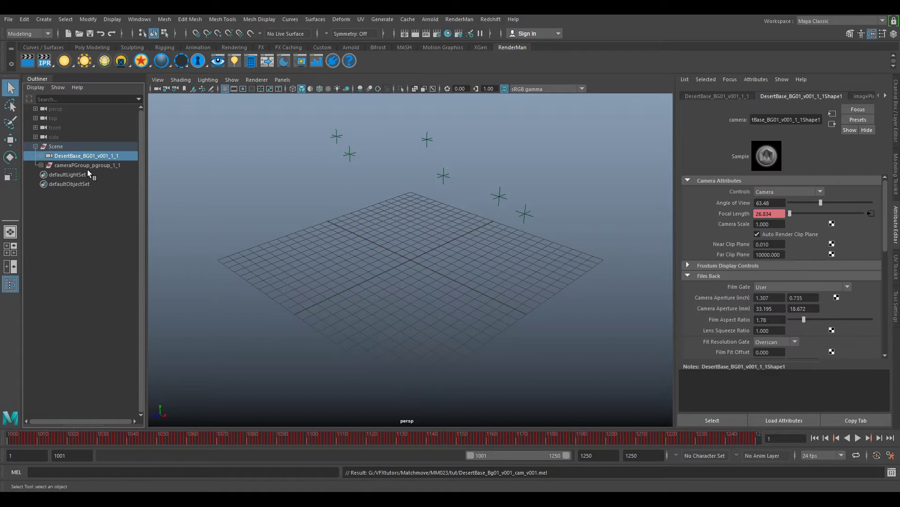
click(88, 167)
key(f)
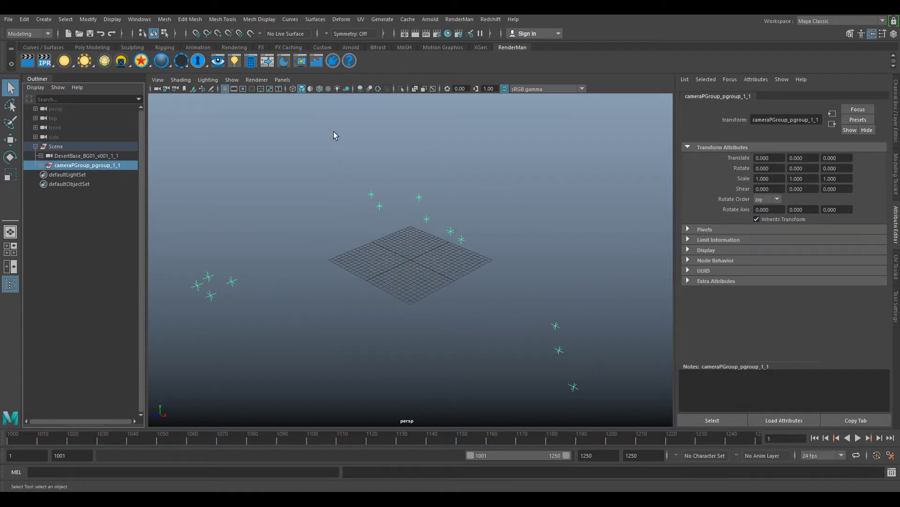
- Import PCmesh_v001.obj and orbit the view around the new terrain mesh
click(8, 19)
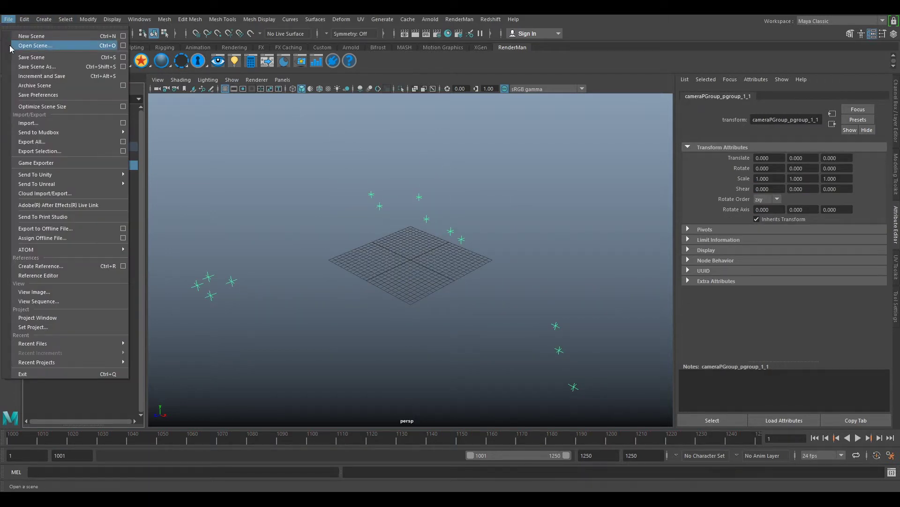
click(48, 123)
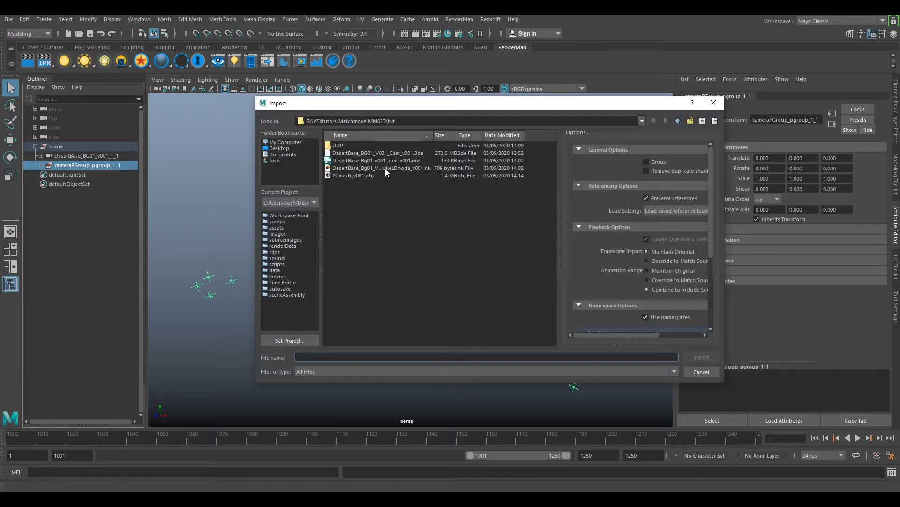
click(356, 175)
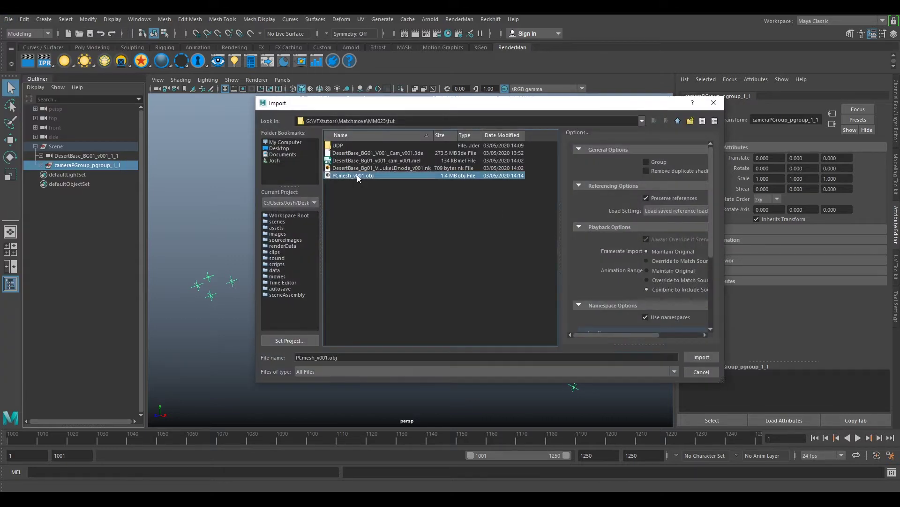
click(701, 357)
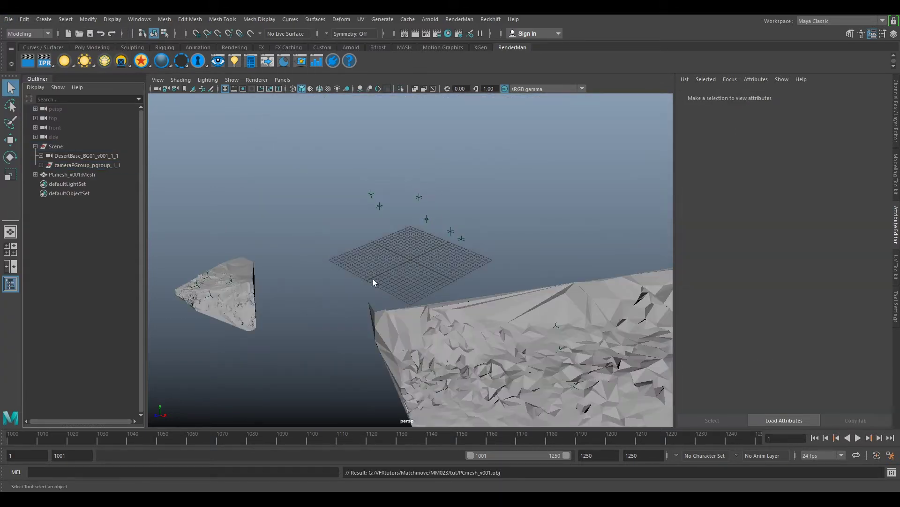
alt+drag(373, 279, 354, 227)
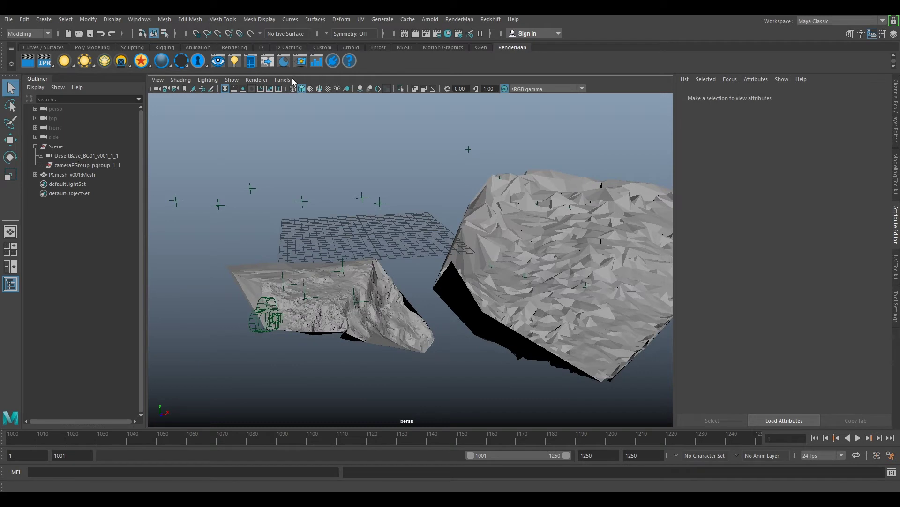
- Group the PCmesh mesh as SetGeo_grp and parent that group under the Scene node
click(77, 175)
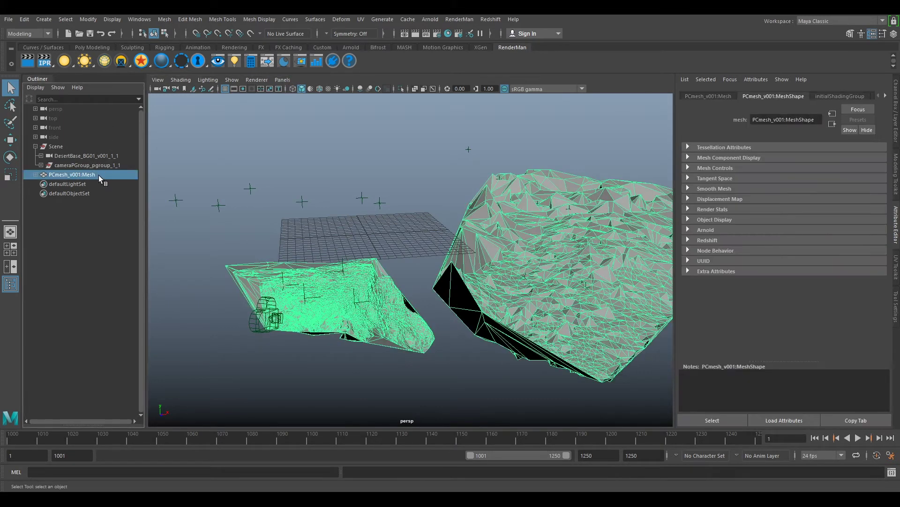
key(ctrl+g)
double_click(75, 174)
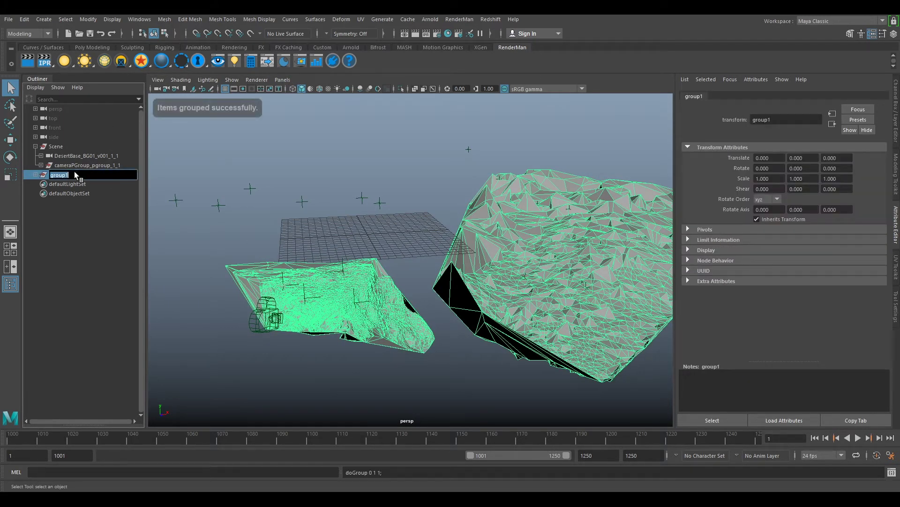
text(SetGEo)
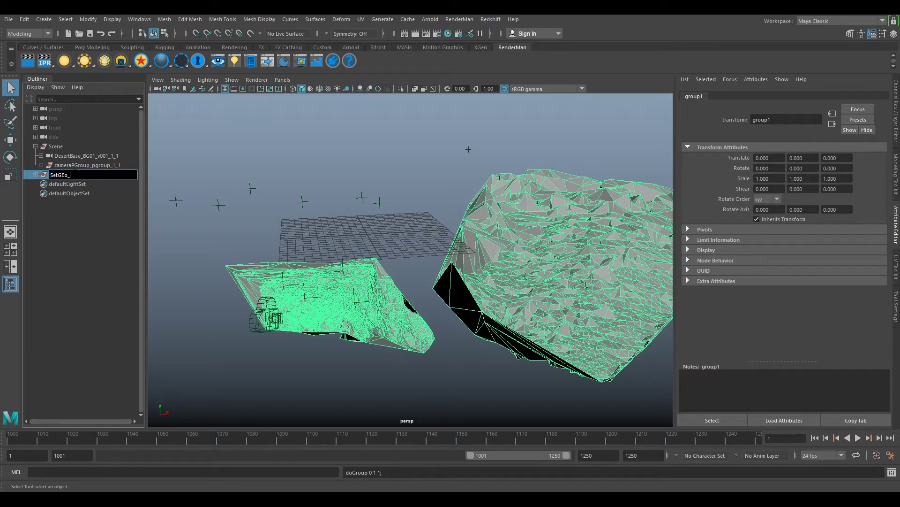
text(_grp)
key(Return)
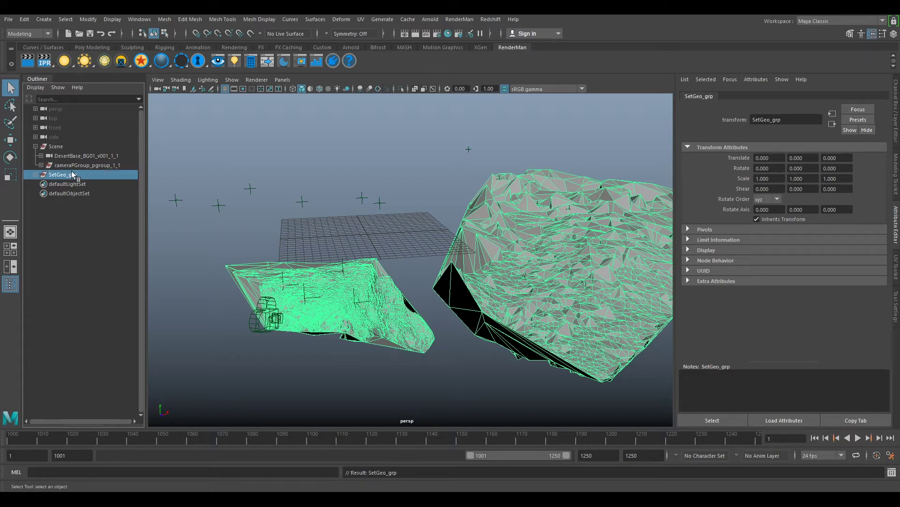
middle_drag(66, 174, 62, 146)
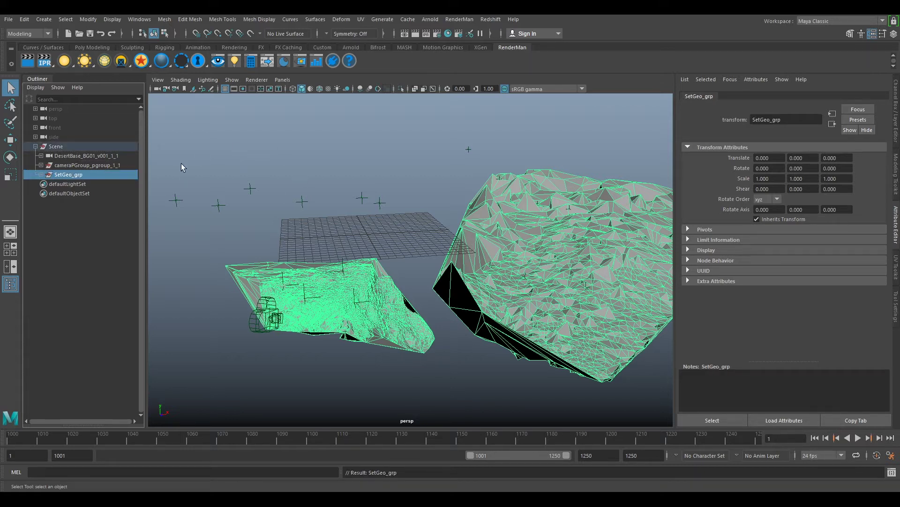
click(52, 146)
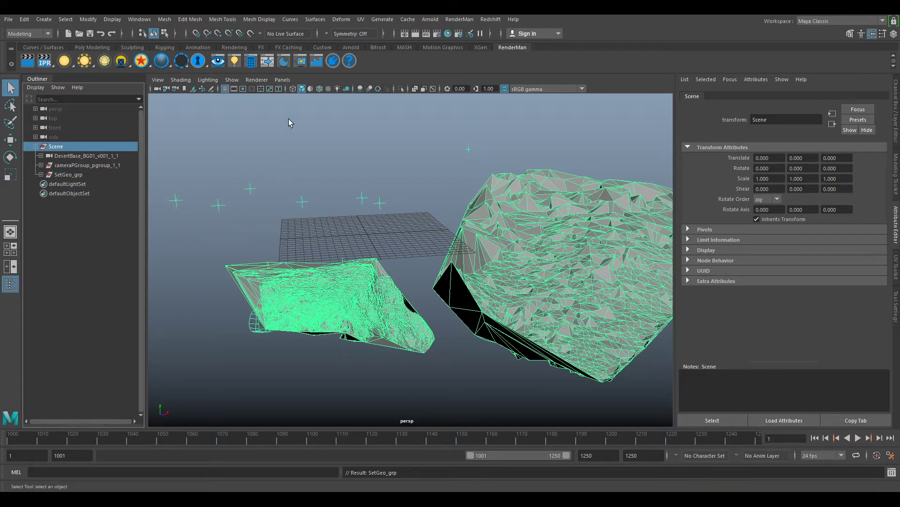
- Look through the DesertBase_BG01_v001_1_1 tracked camera and select that camera
click(283, 80)
mouse_move(301, 89)
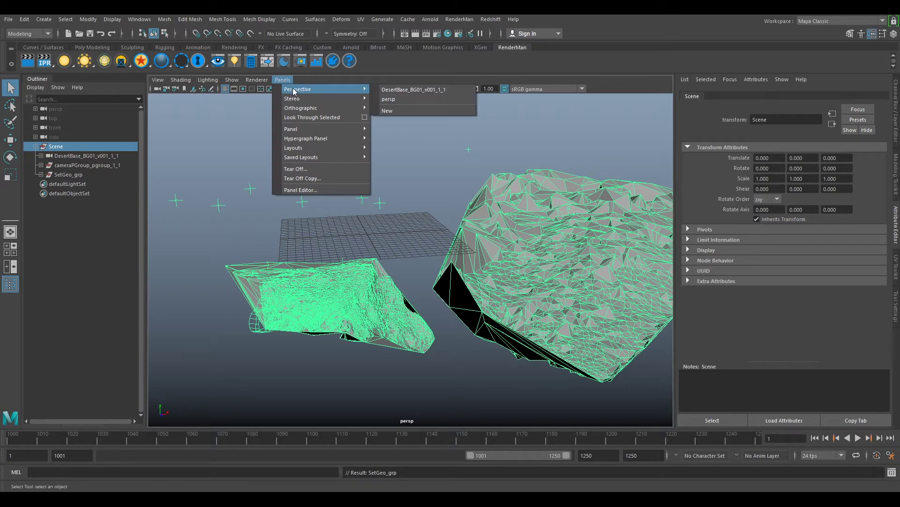
click(407, 89)
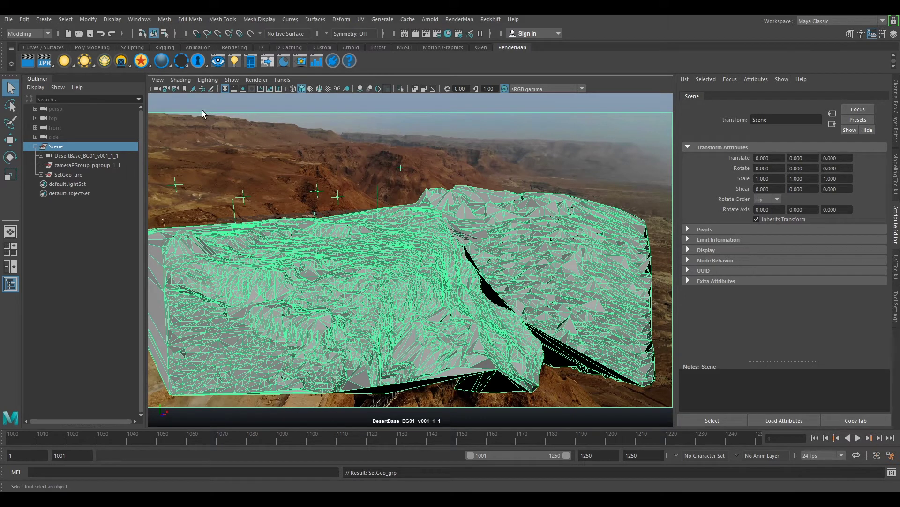
click(157, 89)
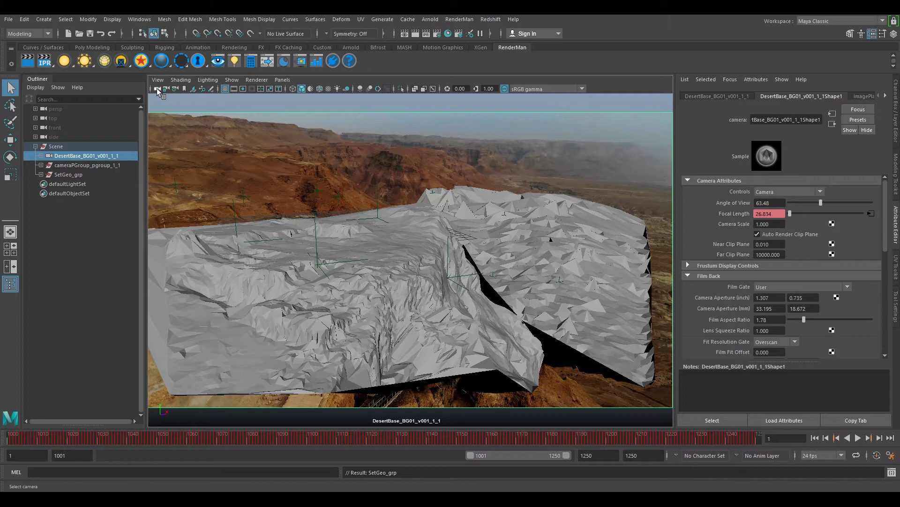
right_click(156, 88)
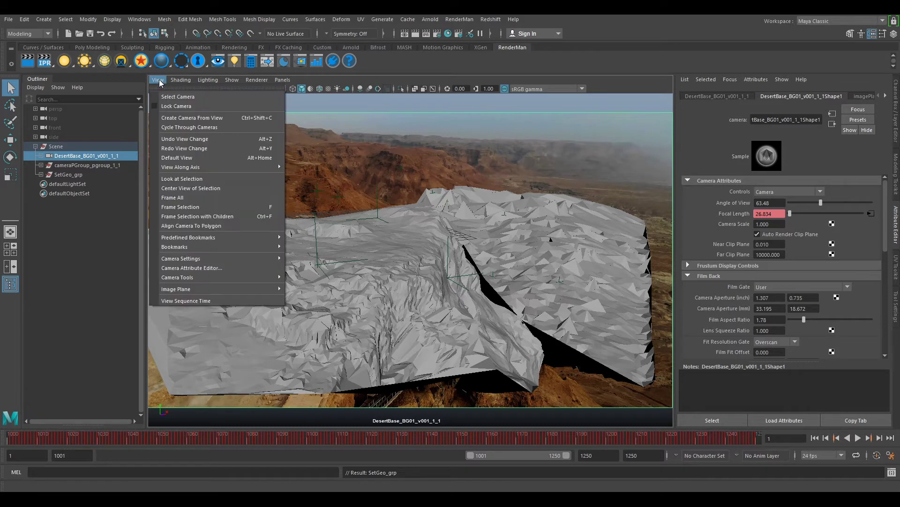
click(172, 98)
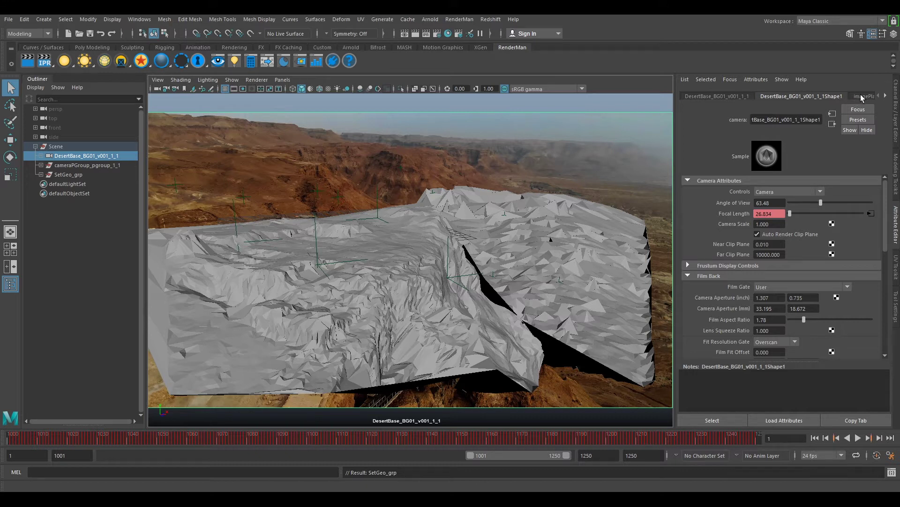
- Point the image plane's Image Name at the first DesertBase_BG01_v001 EXR frame in tut > UDP
click(864, 97)
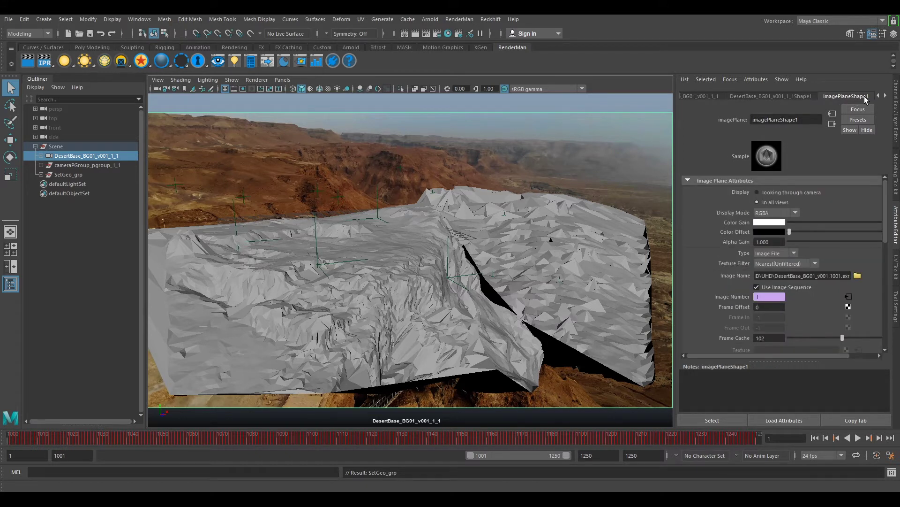
click(857, 276)
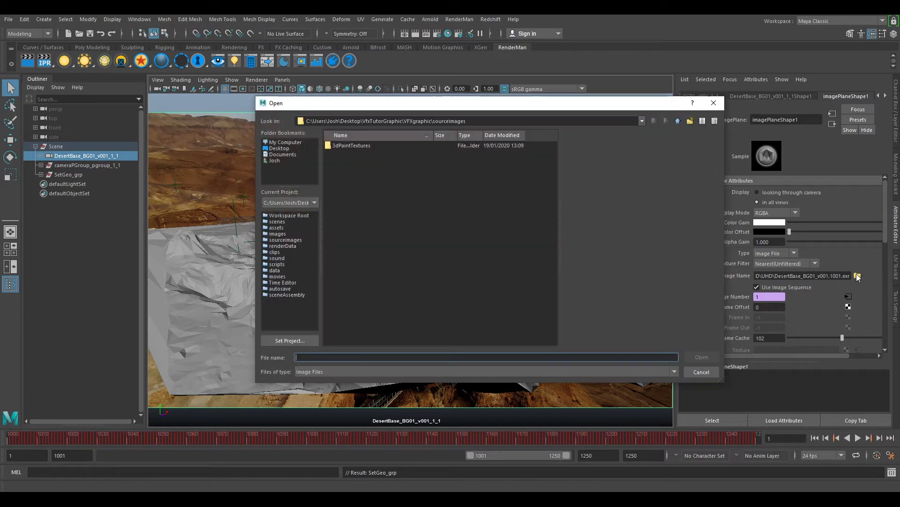
double_click(362, 199)
click(349, 147)
double_click(349, 148)
double_click(349, 147)
double_click(346, 318)
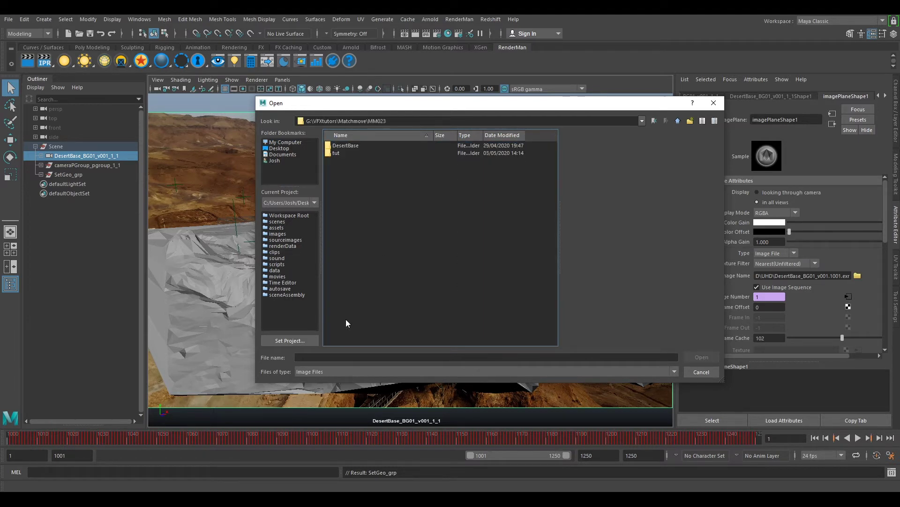
double_click(399, 145)
click(679, 121)
double_click(337, 153)
double_click(342, 145)
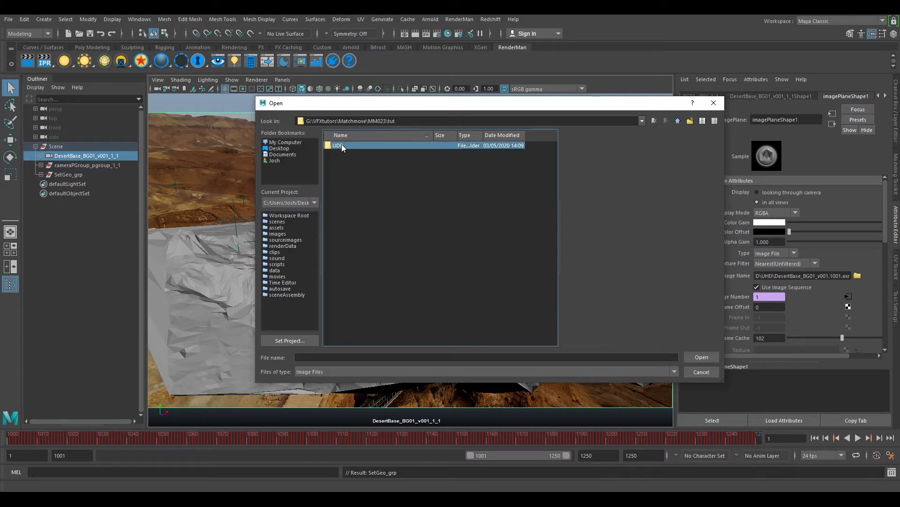
click(701, 357)
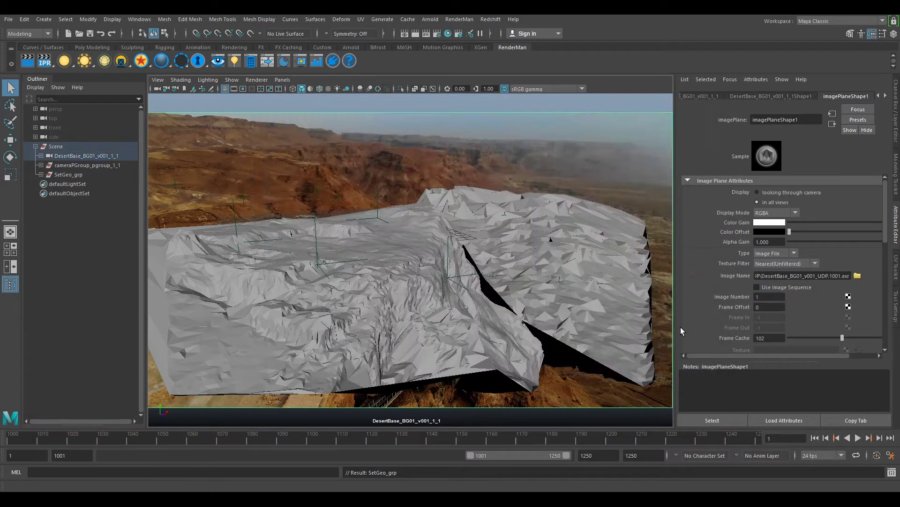
- Make the plate play as an image sequence with 0.7 alpha gain
click(757, 287)
click(758, 287)
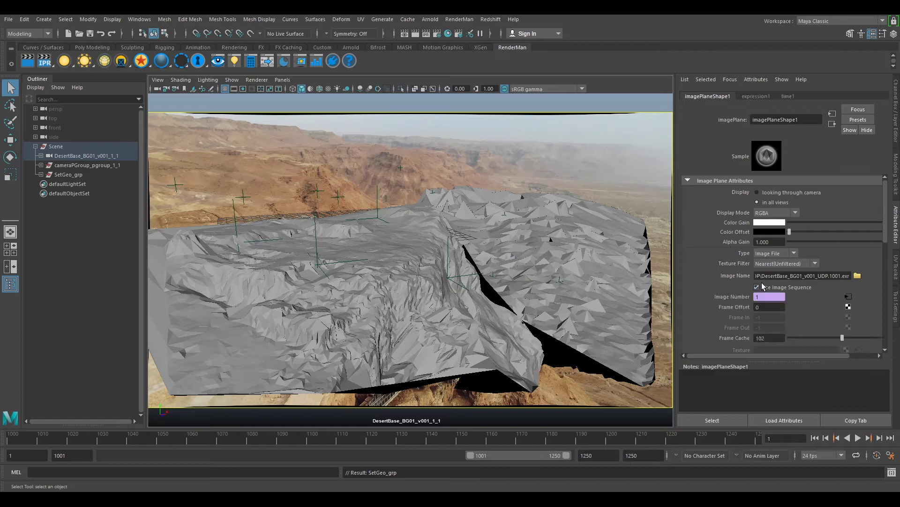
click(776, 242)
text(0.7)
key(Return)
- Set the image plane's placement depth to 1 and select the terrain mesh
scroll(812, 241, down, 5)
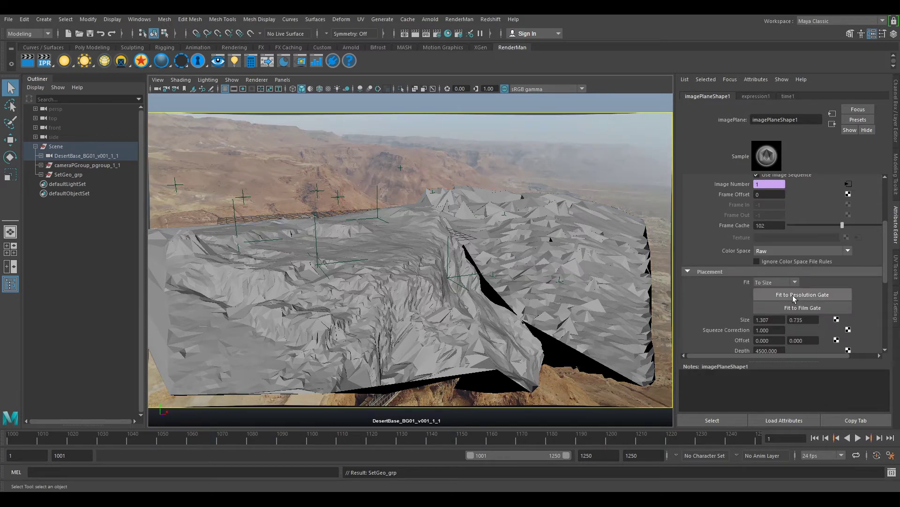
drag(780, 350, 705, 342)
text(1)
key(Return)
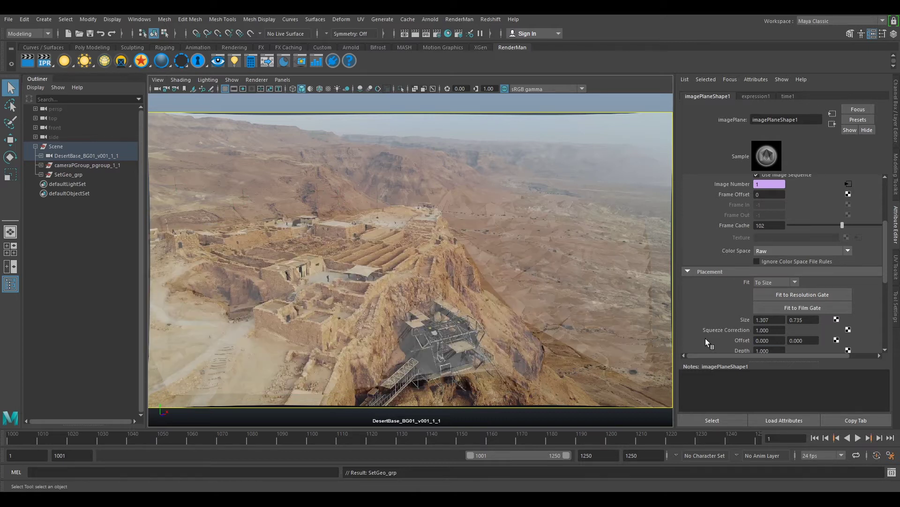
click(369, 297)
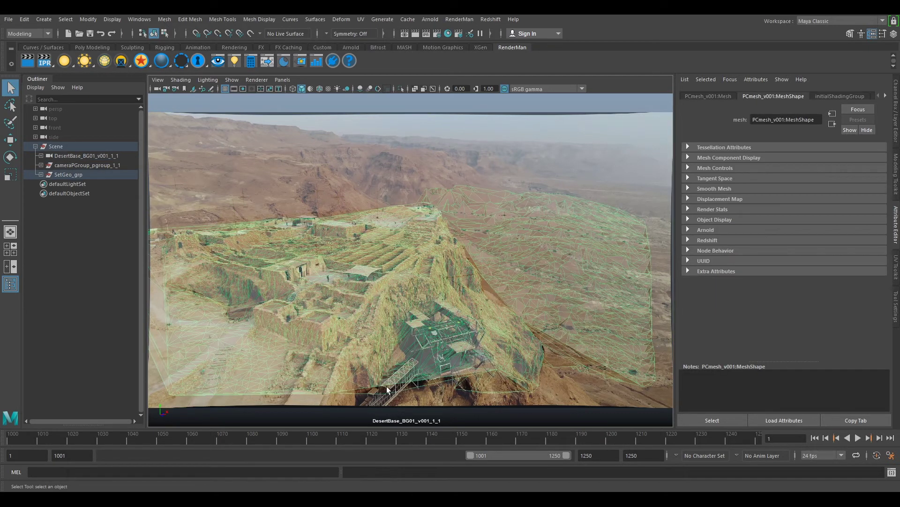
- Play the shot from frame 1071, stop, and scrub back to frame 1082
drag(229, 435, 175, 434)
key(alt+v)
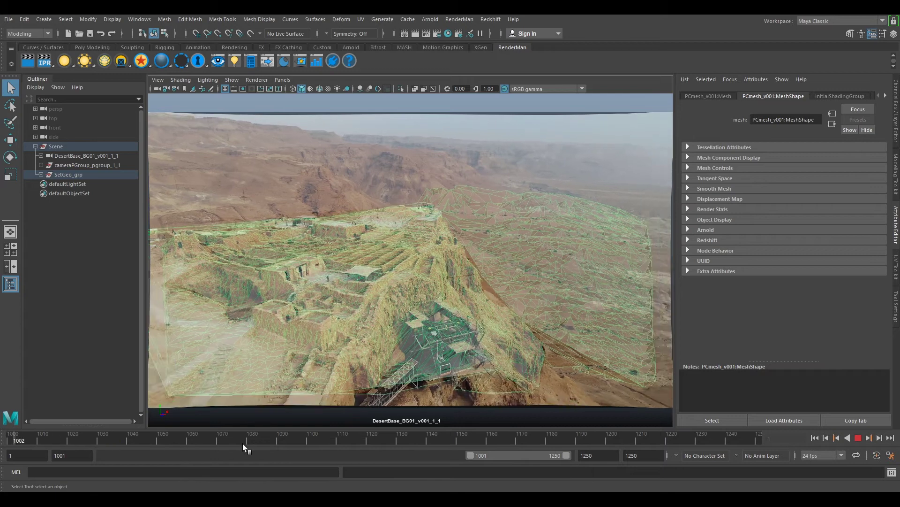
key(alt+v)
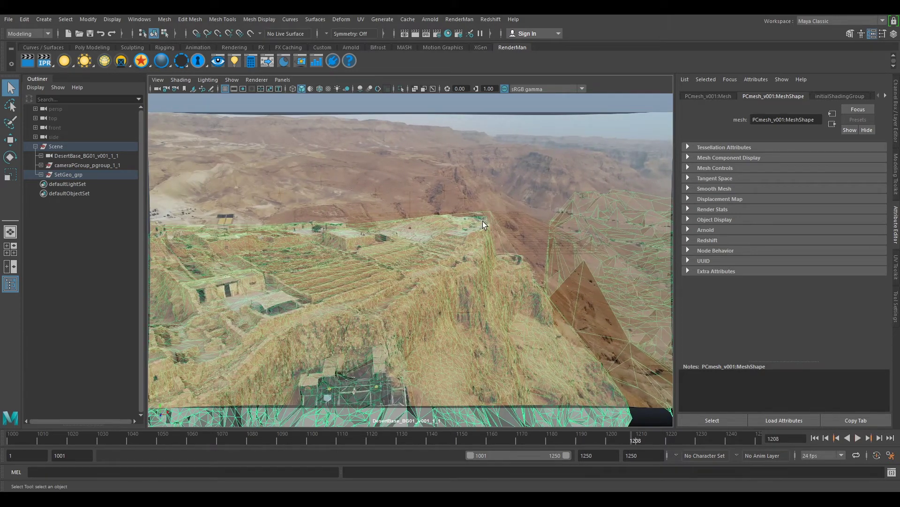
drag(508, 441, 254, 437)
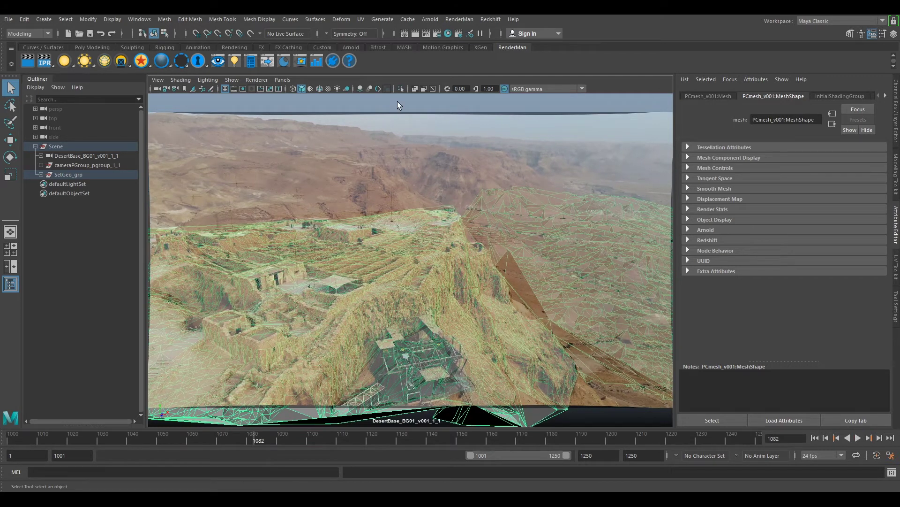
click(282, 79)
- Switch to the persp camera and orbit to a low side view of the terrain meshes
mouse_move(295, 89)
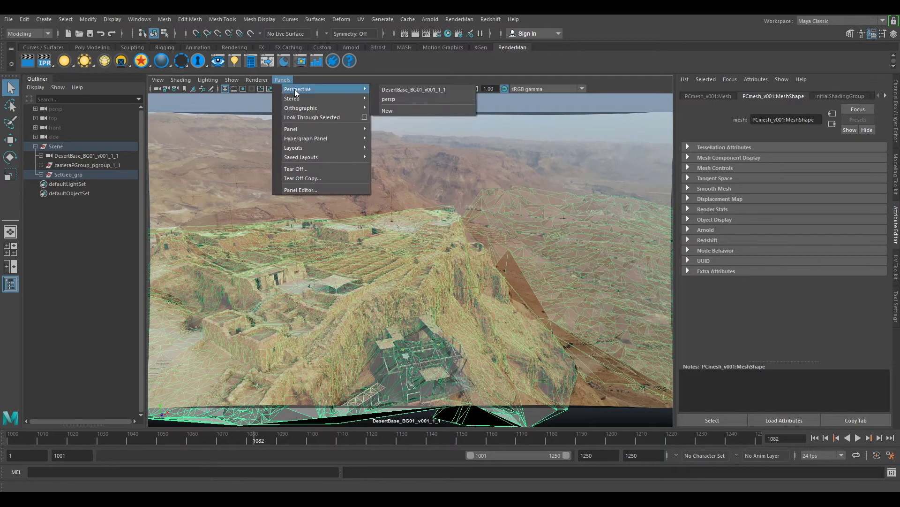
click(419, 100)
scroll(578, 284, up, 3)
alt+drag(578, 284, 374, 261)
alt+drag(430, 287, 428, 316)
- Box-select a patch of faces, then return to the DesertBase_BG01_v001_1_1 camera
right_drag(450, 242, 449, 272)
drag(415, 234, 441, 244)
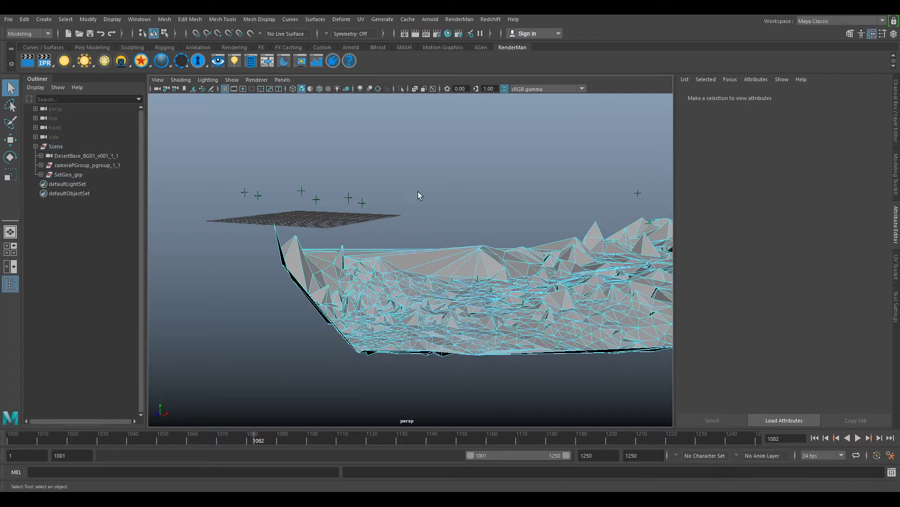
click(283, 83)
mouse_move(295, 92)
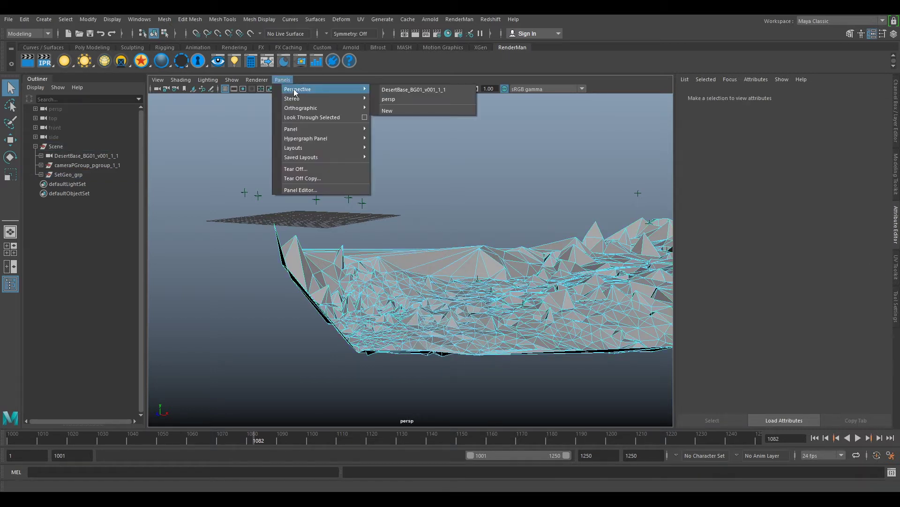
click(413, 90)
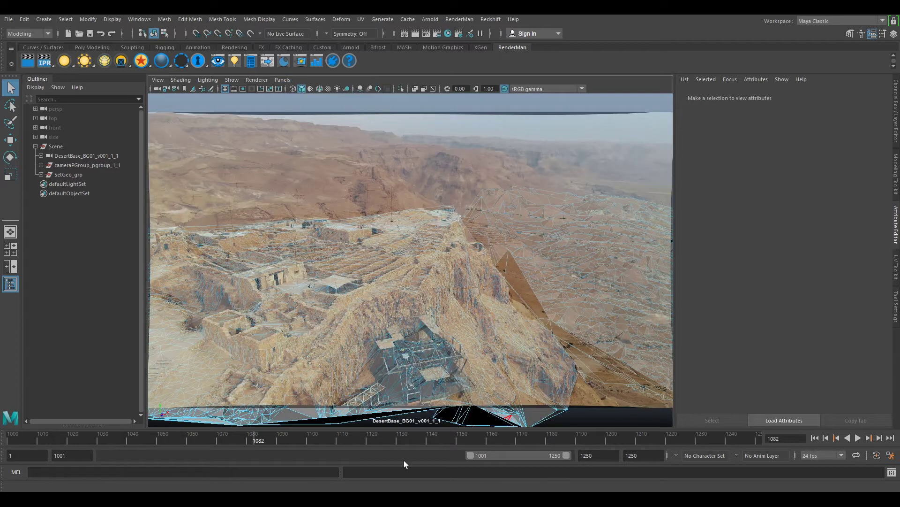
- Scrub forward to frame 1183 and orbit the terrain in the persp camera
drag(410, 440, 555, 436)
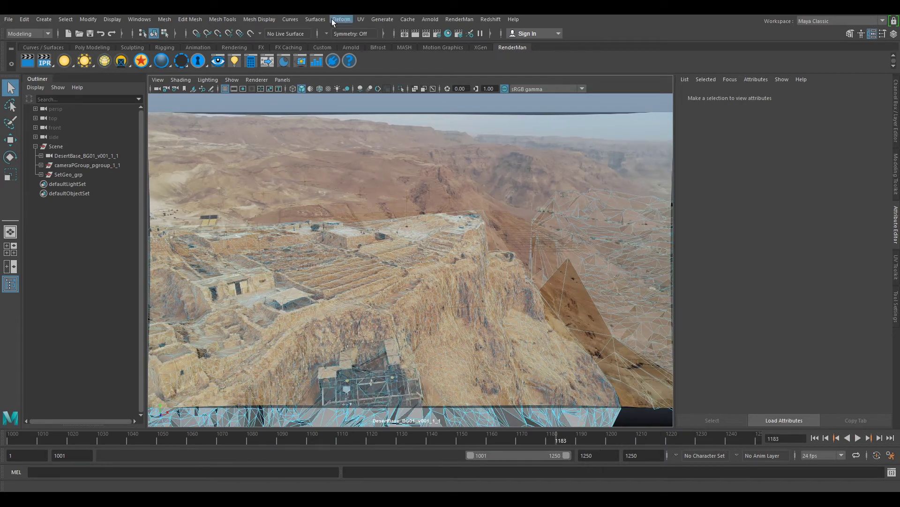
click(282, 79)
mouse_move(340, 89)
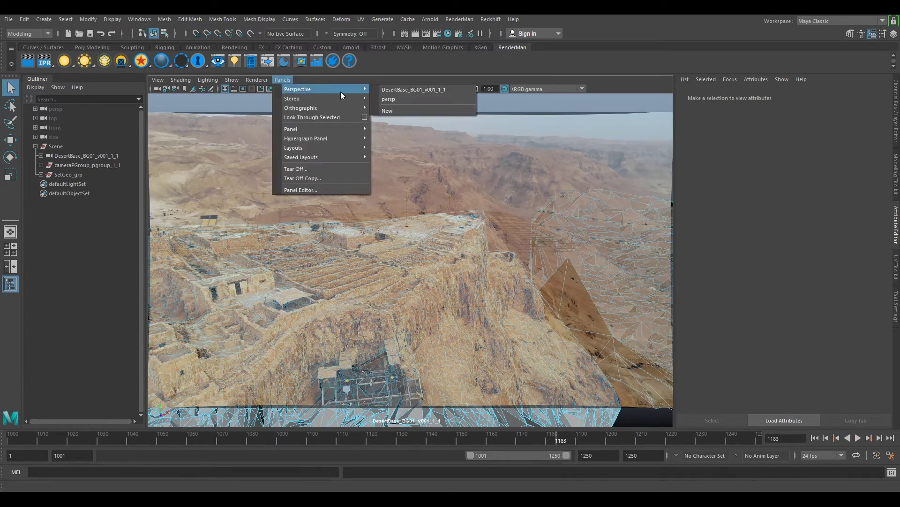
click(412, 98)
alt+drag(502, 243, 427, 242)
- Return to object mode, reselect the terrain mesh and show the Sculpting shelf
right_drag(427, 242, 460, 229)
click(450, 341)
click(446, 252)
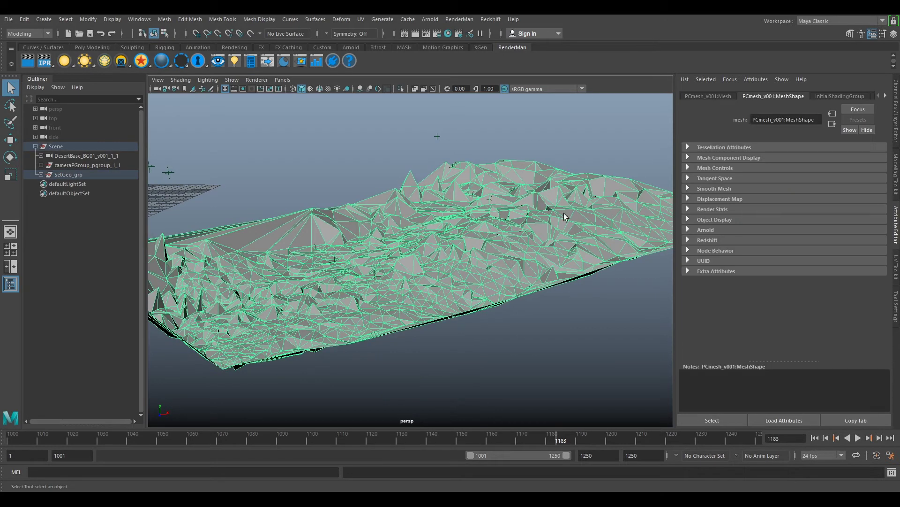
click(99, 47)
click(131, 47)
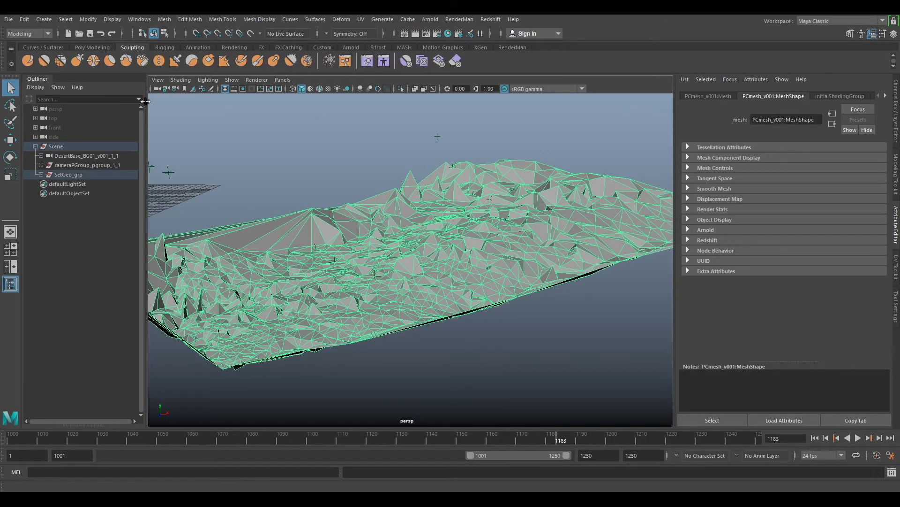
- Activate the Relax sculpt brush and enlarge it to about 6.86
click(59, 61)
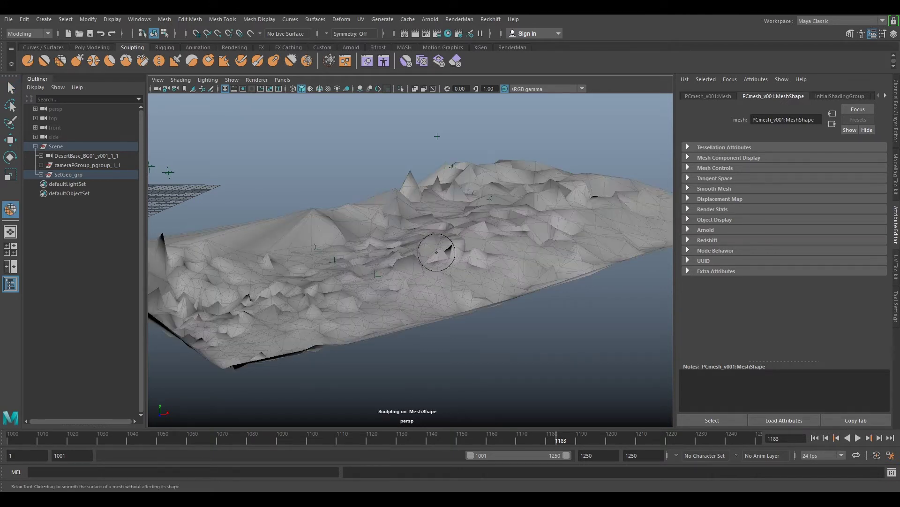
scroll(425, 259, up, 2)
key(b)
mouse_move(412, 257)
mouse_down()
mouse_move(436, 246)
mouse_move(402, 244)
mouse_move(444, 200)
mouse_move(440, 192)
mouse_up()
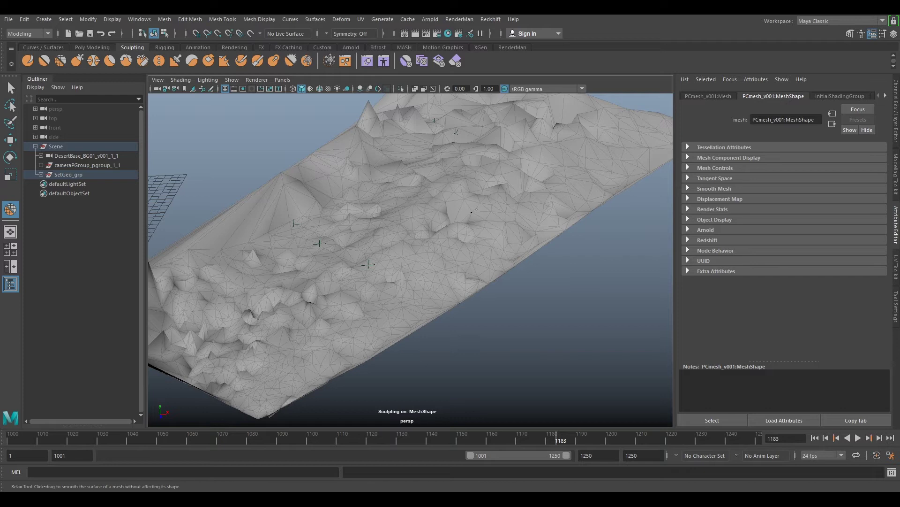
- Relax the terrain's central ridges, dip and lower-left edge from low viewing angles
mouse_move(317, 287)
alt+mouse_down()
mouse_move(318, 261)
mouse_move(295, 266)
alt+mouse_up()
alt+right_drag(319, 244, 401, 269)
drag(401, 269, 403, 282)
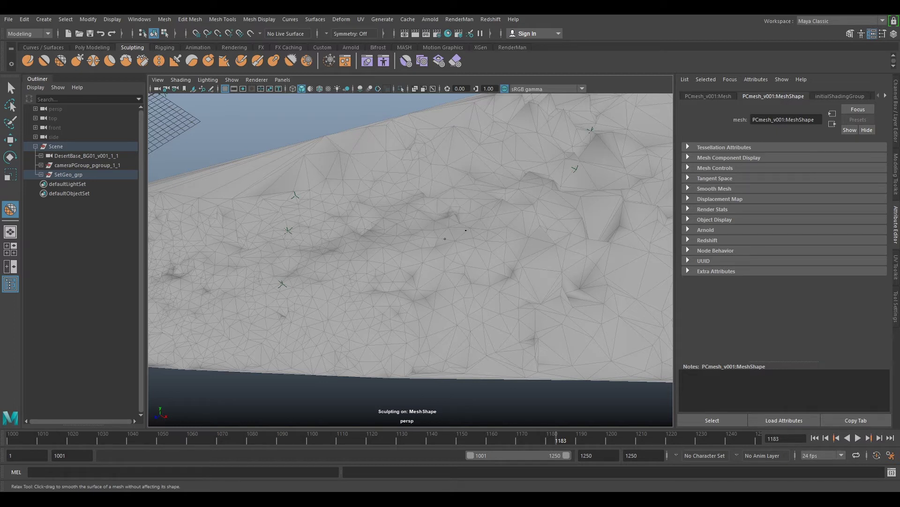
mouse_move(352, 253)
alt+mouse_down()
mouse_move(394, 244)
mouse_move(402, 206)
alt+mouse_up()
drag(404, 244, 399, 331)
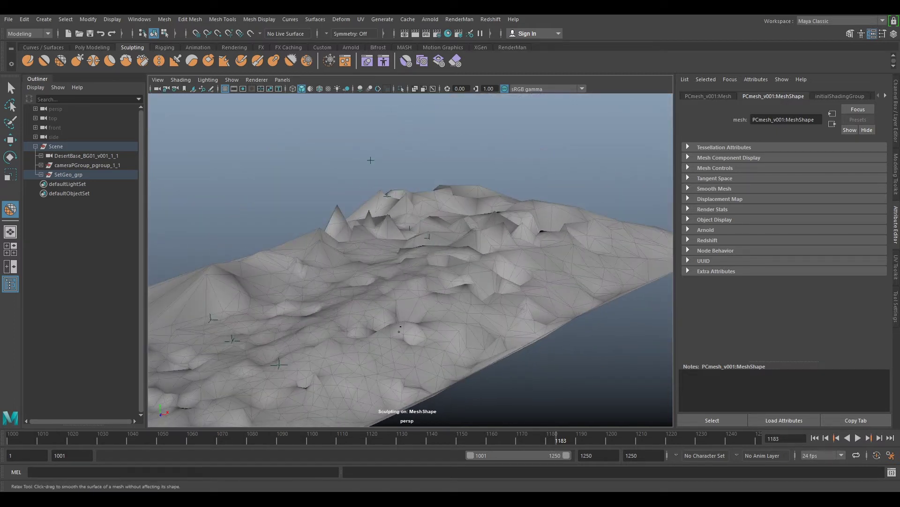
alt+drag(370, 160, 371, 262)
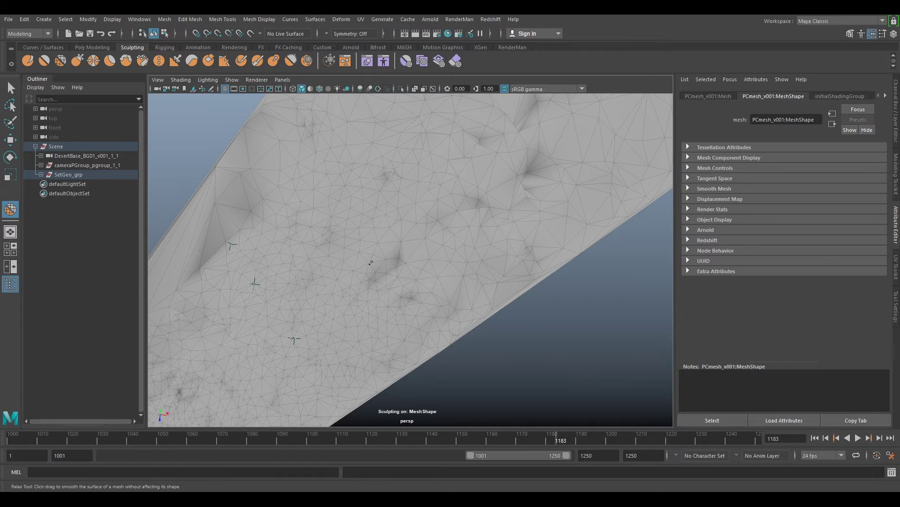
alt+drag(281, 251, 408, 255)
mouse_move(336, 289)
mouse_down()
mouse_move(303, 262)
mouse_move(442, 245)
mouse_up()
mouse_move(342, 295)
mouse_down()
mouse_move(345, 321)
mouse_move(205, 284)
mouse_move(333, 284)
mouse_move(416, 301)
mouse_move(411, 292)
mouse_move(440, 309)
mouse_move(416, 241)
mouse_up()
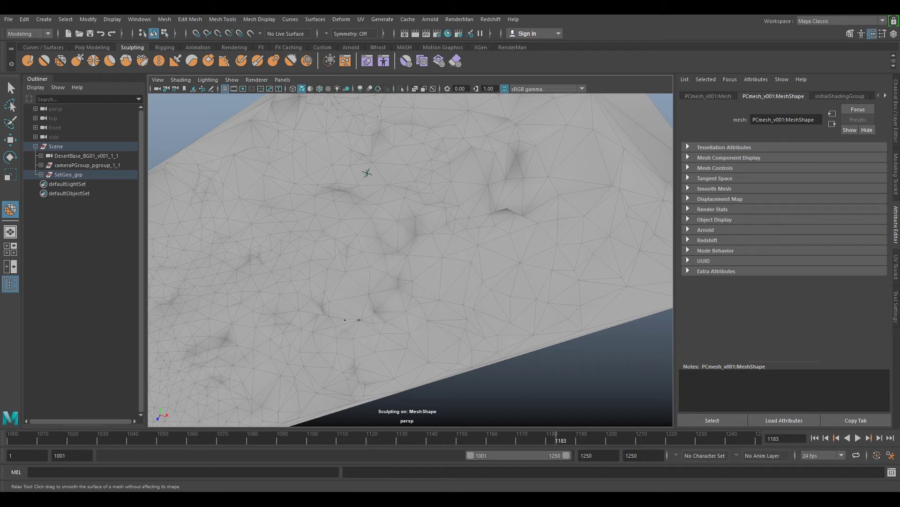
- Review the whole wedge-shaped terrain from several angles and enlarge the sculpt brush
mouse_move(516, 207)
alt+mouse_down()
mouse_move(537, 187)
mouse_move(402, 261)
alt+mouse_up()
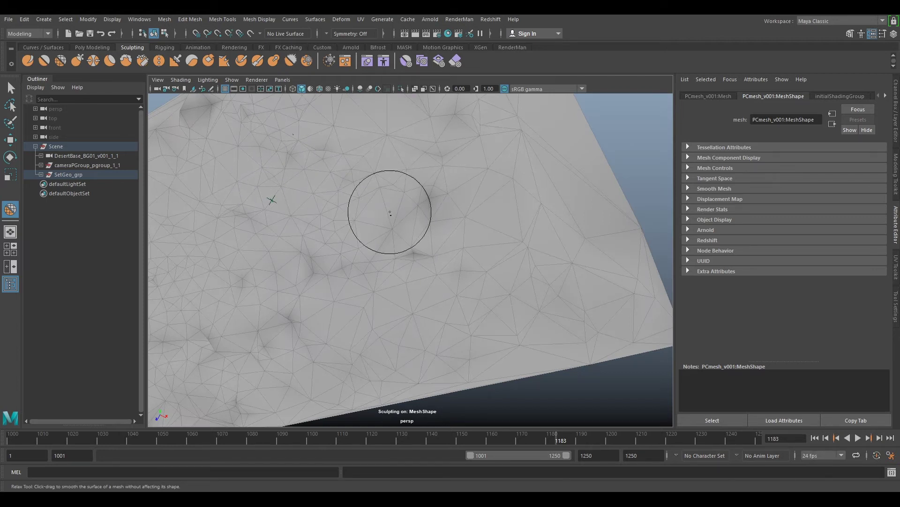
alt+drag(382, 207, 381, 261)
mouse_move(341, 236)
alt+mouse_down()
mouse_move(422, 288)
mouse_move(413, 287)
alt+mouse_up()
alt+drag(380, 233, 435, 279)
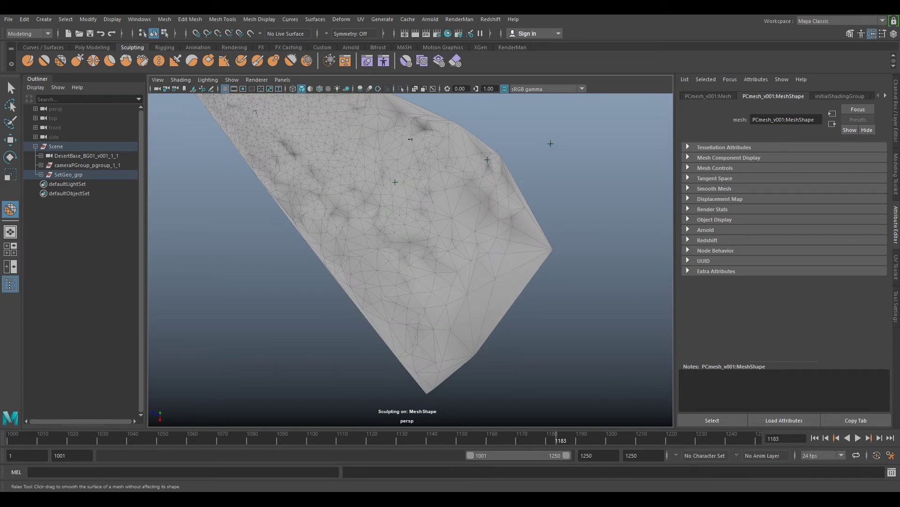
key(b)
drag(447, 225, 457, 229)
- Work around the terrain from low and steep views, shrinking the relax brush
mouse_move(438, 195)
alt+mouse_down()
mouse_move(468, 225)
mouse_move(495, 309)
mouse_move(455, 327)
alt+mouse_up()
alt+drag(483, 288, 439, 290)
mouse_move(512, 282)
alt+mouse_down()
mouse_move(579, 192)
mouse_move(516, 262)
mouse_move(424, 288)
mouse_move(444, 240)
alt+mouse_up()
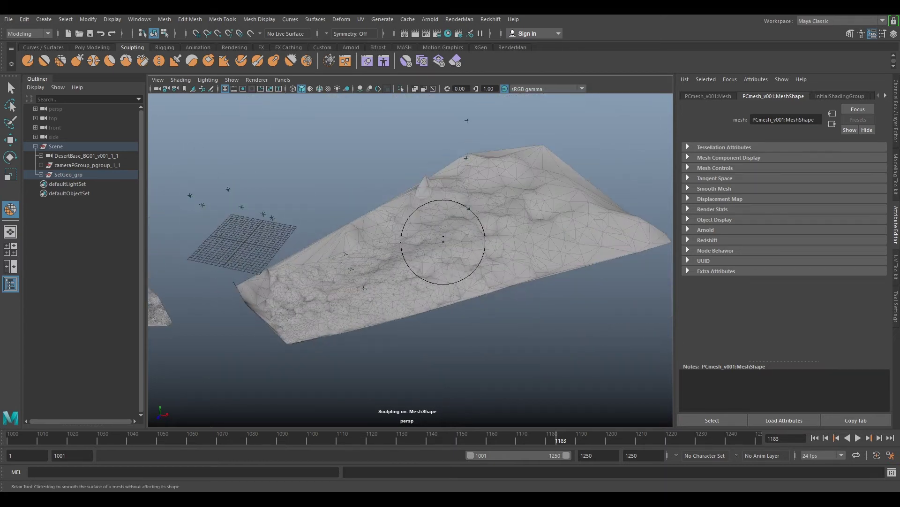
alt+drag(425, 180, 430, 222)
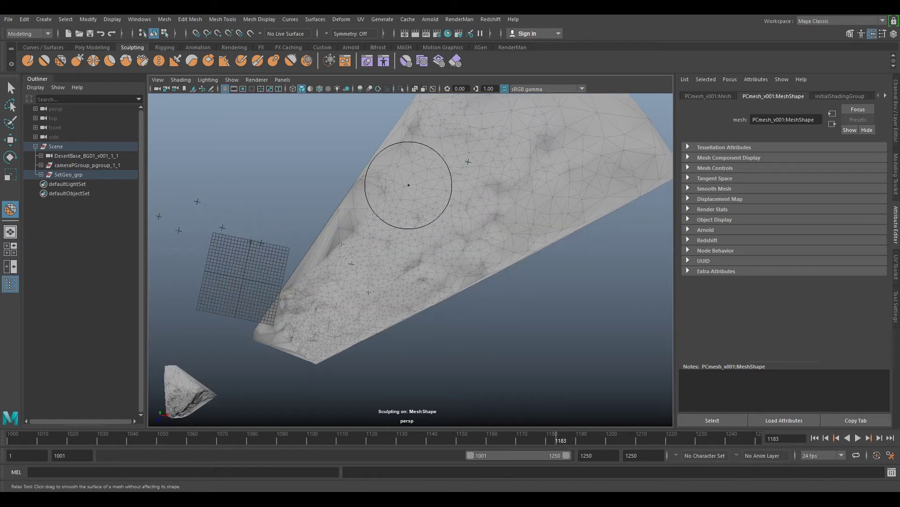
alt+middle_drag(408, 185, 415, 237)
alt+right_drag(415, 237, 464, 258)
mouse_move(464, 257)
alt+mouse_down()
mouse_move(450, 184)
mouse_move(388, 183)
alt+mouse_up()
key(b)
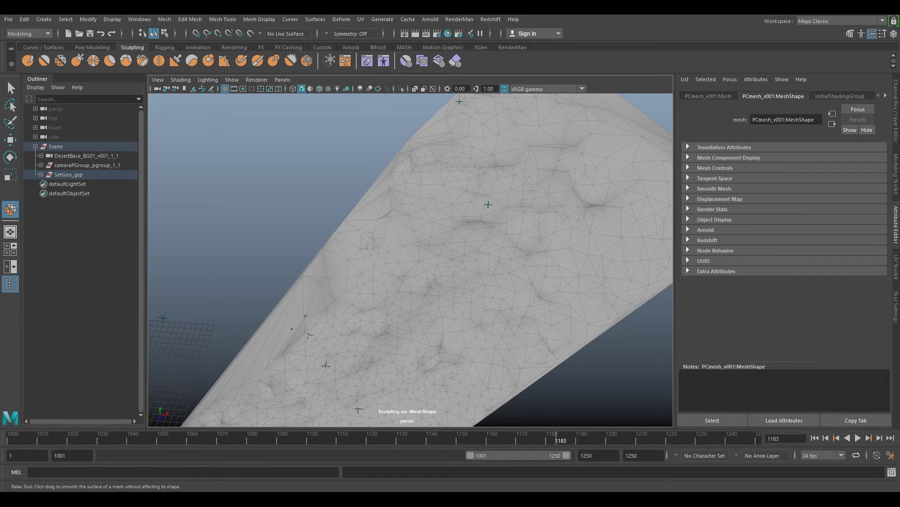
alt+drag(415, 326, 296, 249)
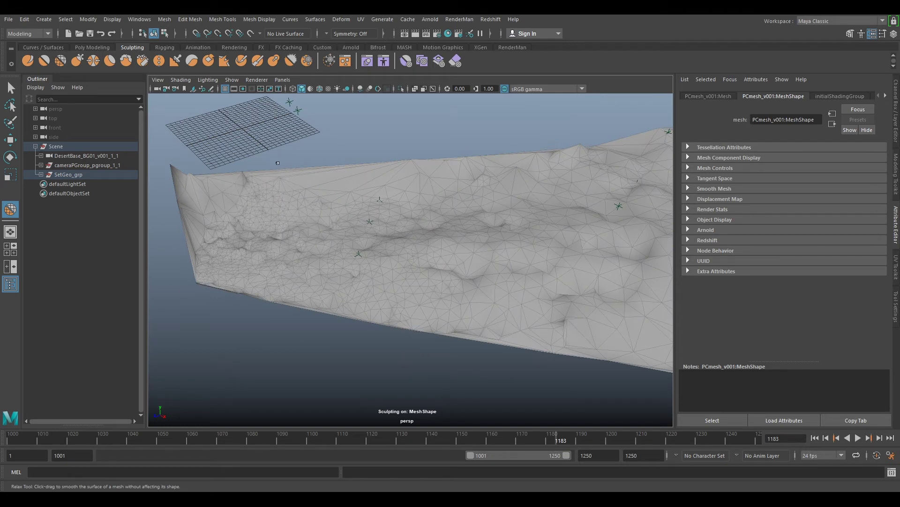
- With the Smooth brush, even out the dark crease, the lower ridge and the small raised peak
click(43, 60)
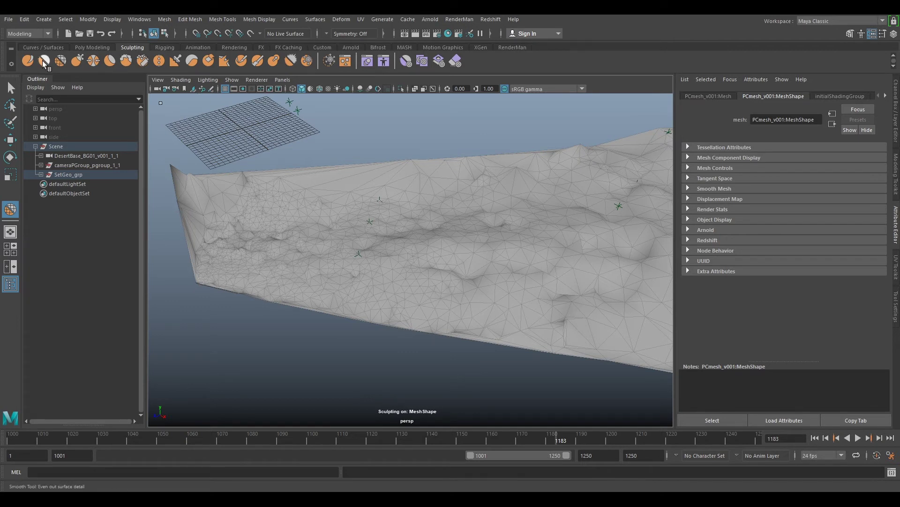
mouse_move(521, 258)
alt+mouse_down()
mouse_move(461, 268)
mouse_move(473, 270)
alt+mouse_up()
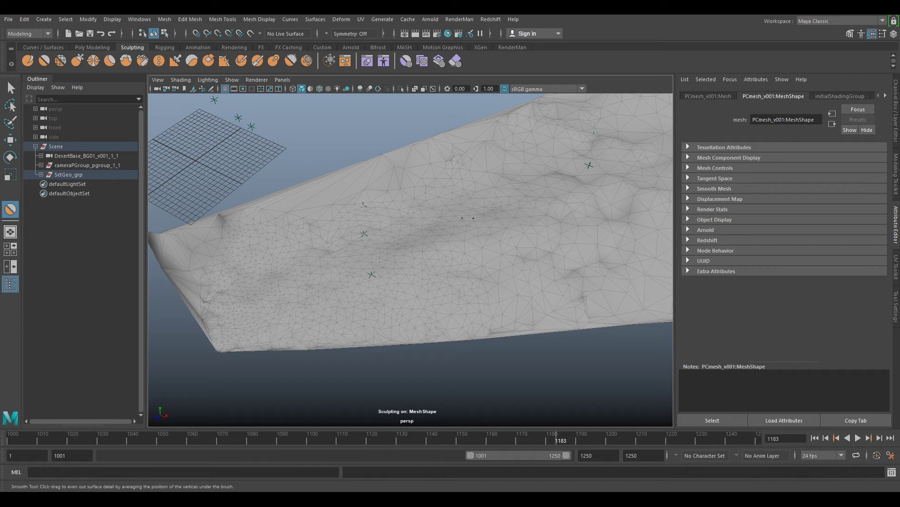
mouse_move(402, 296)
alt+mouse_down()
mouse_move(519, 219)
mouse_move(353, 280)
alt+mouse_up()
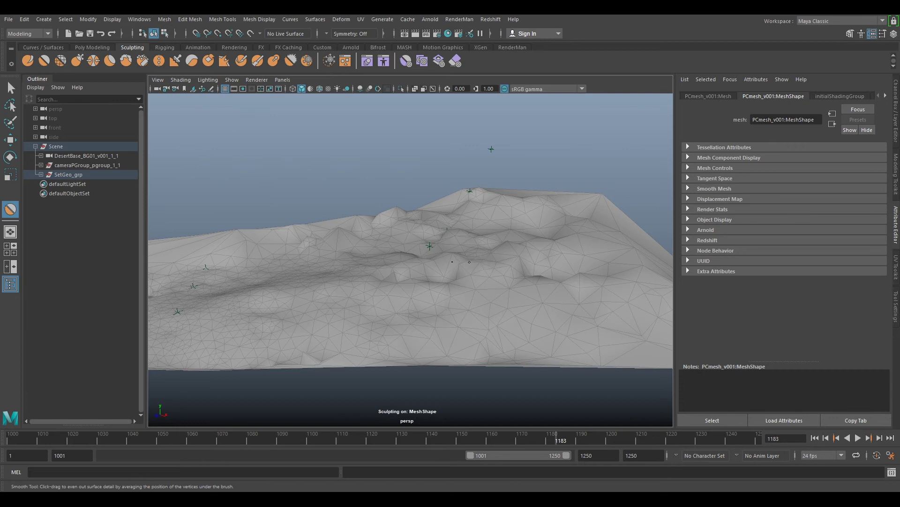
alt+drag(450, 282, 452, 274)
drag(531, 273, 552, 270)
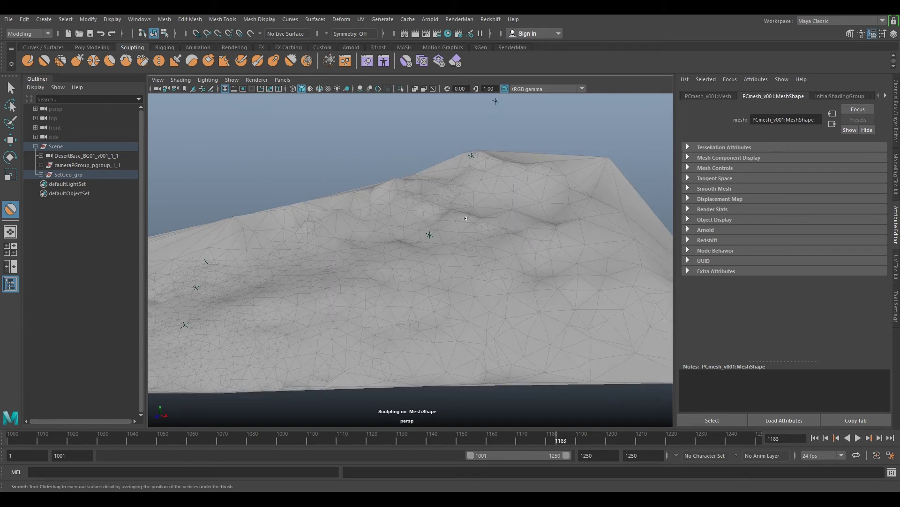
alt+drag(465, 218, 446, 217)
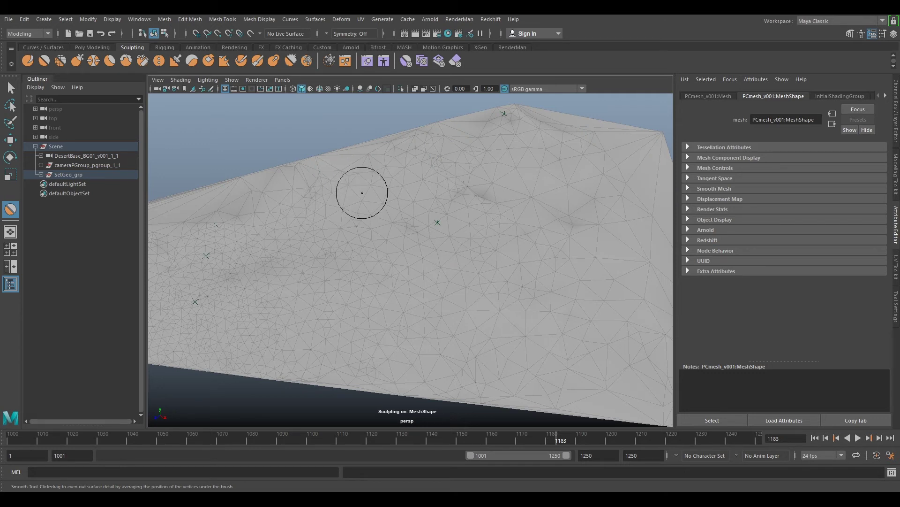
alt+drag(360, 191, 376, 151)
drag(282, 332, 347, 324)
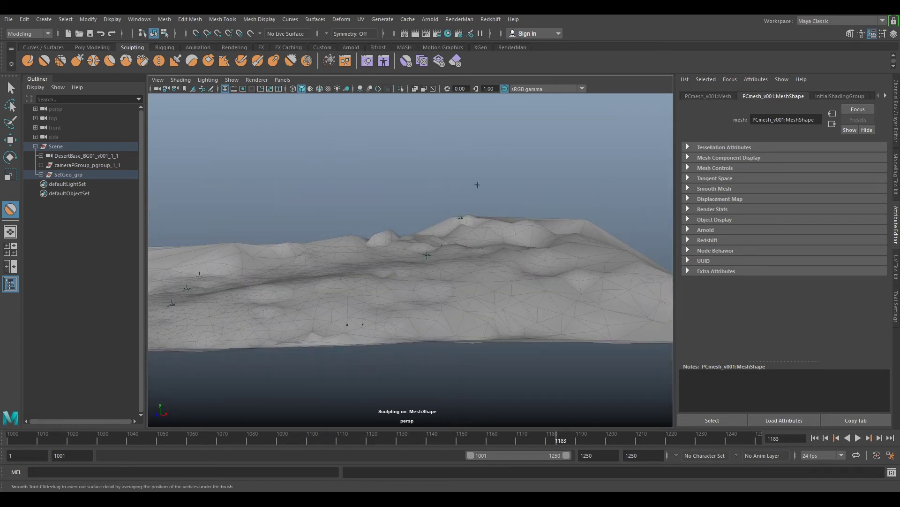
scroll(476, 243, up, 3)
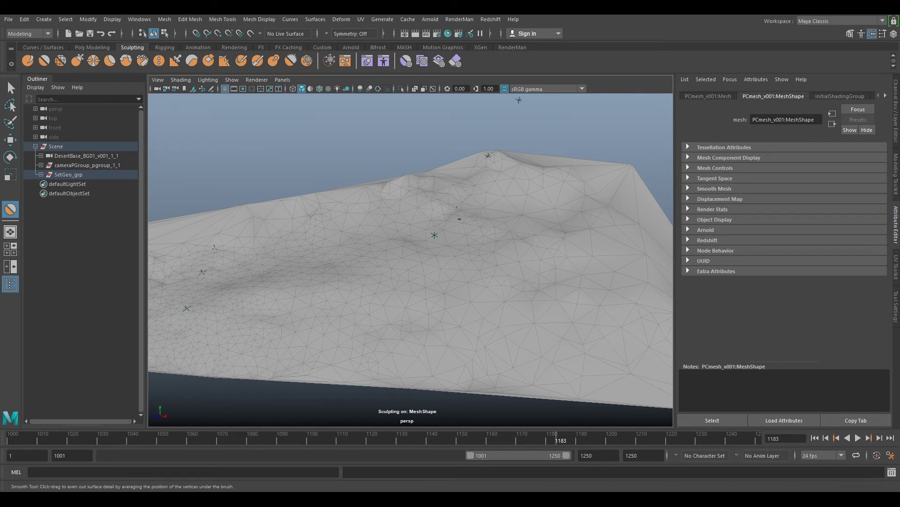
drag(408, 186, 403, 182)
- Soften the bumps along the terrain's left edge and flatten the bright bump
mouse_move(381, 252)
alt+mouse_down()
mouse_move(484, 244)
mouse_move(473, 244)
alt+mouse_up()
mouse_move(276, 286)
mouse_down()
mouse_move(267, 303)
mouse_move(281, 361)
mouse_move(312, 373)
mouse_up()
alt+middle_drag(319, 371, 315, 239)
mouse_move(309, 375)
alt+mouse_down()
mouse_move(426, 342)
mouse_move(326, 239)
mouse_move(478, 281)
alt+mouse_up()
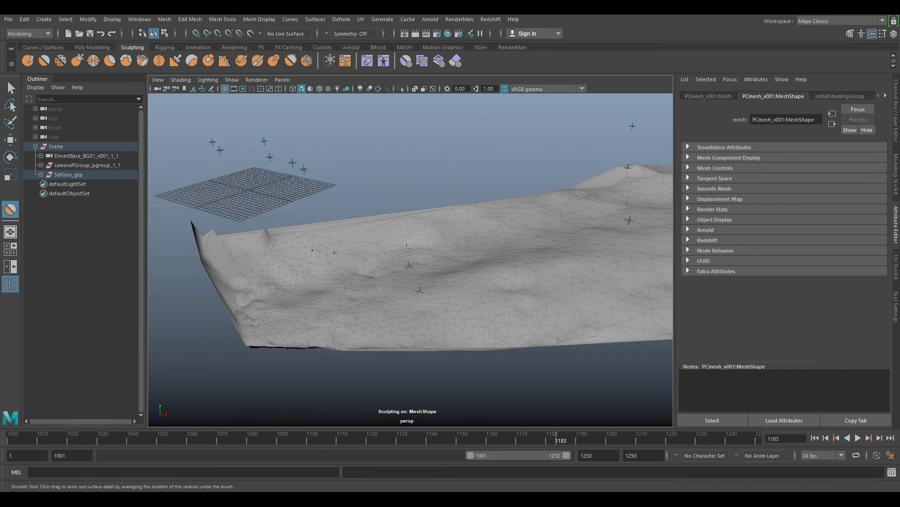
alt+drag(323, 233, 392, 268)
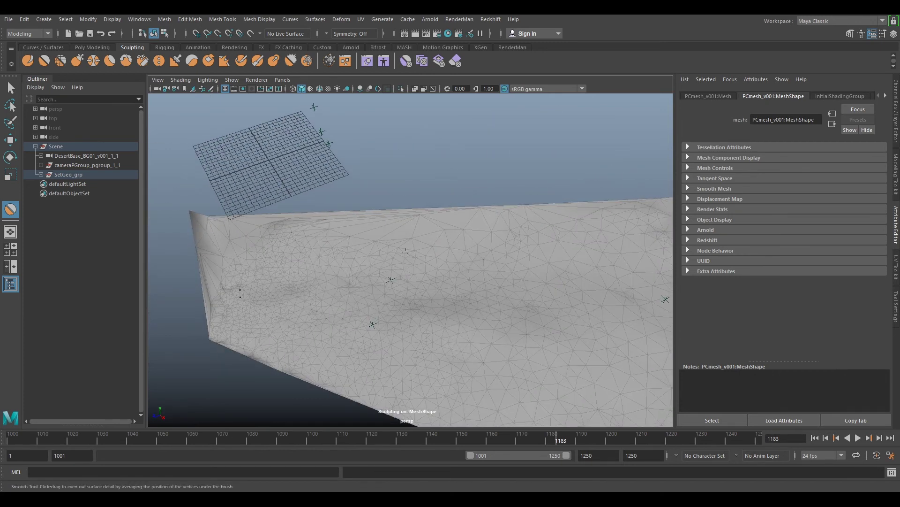
alt+drag(422, 234, 370, 381)
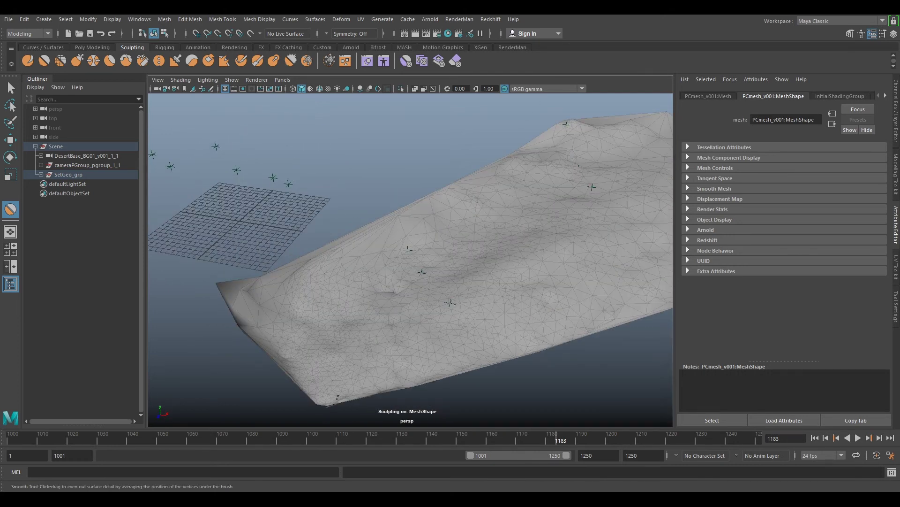
mouse_move(526, 265)
alt+mouse_down()
mouse_move(553, 231)
mouse_move(494, 265)
mouse_move(422, 282)
alt+mouse_up()
drag(348, 289, 330, 307)
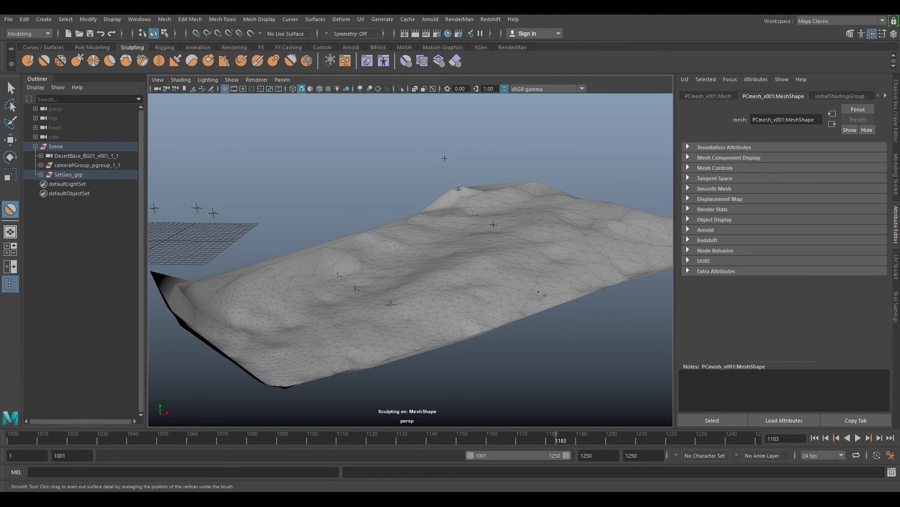
alt+drag(588, 197, 518, 186)
alt+drag(467, 153, 500, 230)
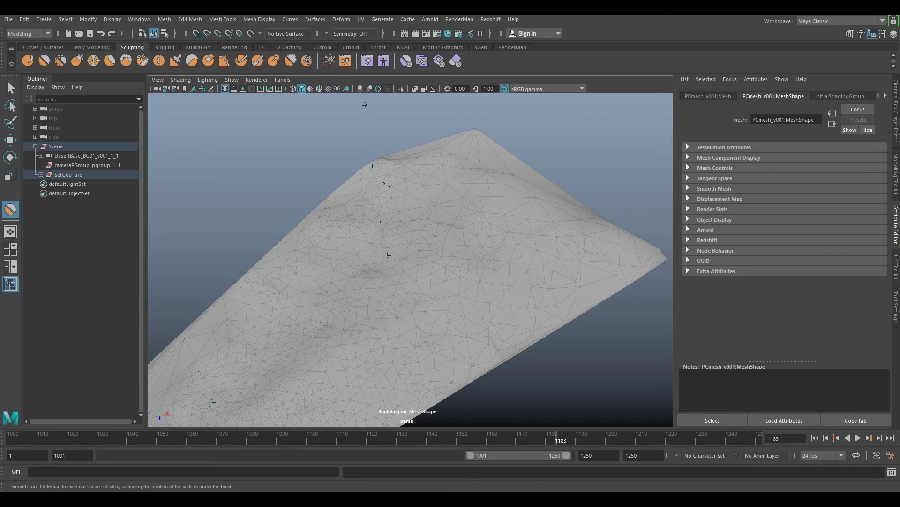
- Look through the DesertBase_BG01_v001_1_1 plate camera
click(282, 79)
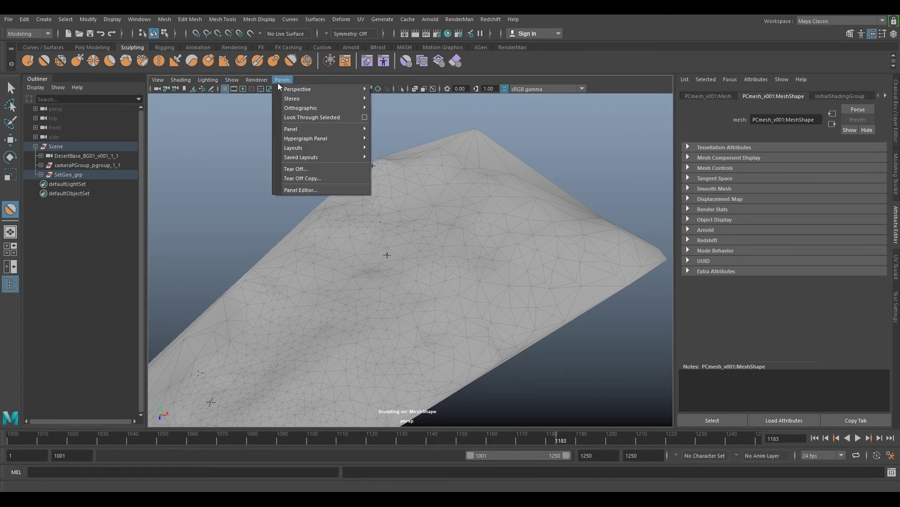
mouse_move(350, 91)
click(397, 90)
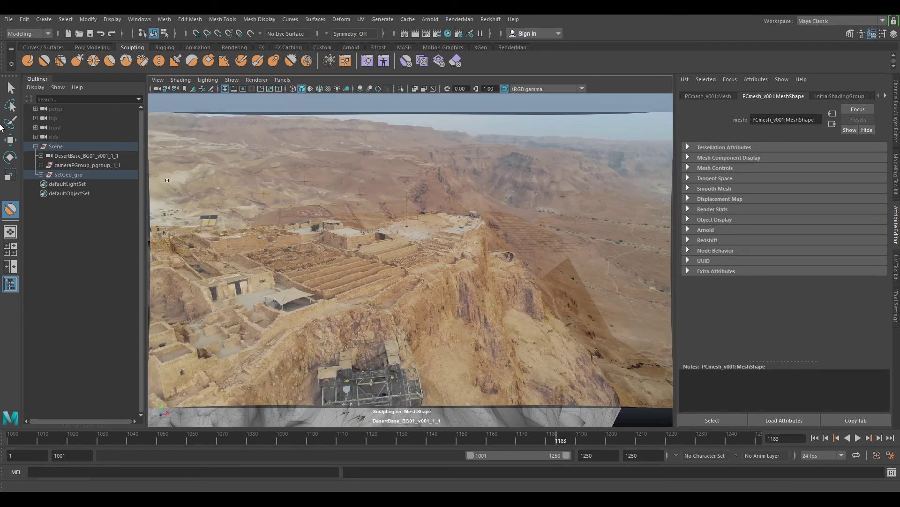
- Switch to the Select tool, scrub from frame 1151 to 1185, and pick face selection on the mesh
click(11, 88)
drag(538, 438, 567, 436)
right_drag(584, 242, 584, 274)
click(579, 287)
- Delete the first stray faces beside the cliff on the right of the mesh
key(Delete)
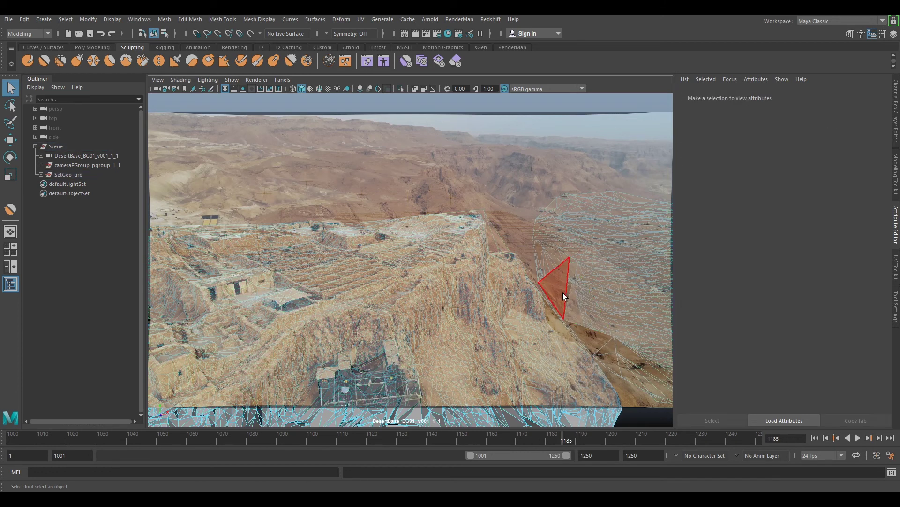
click(563, 293)
ctrl+click(568, 309)
click(606, 349)
ctrl+click(609, 351)
click(608, 348)
key(Delete)
click(579, 322)
key(Delete)
click(564, 301)
key(Delete)
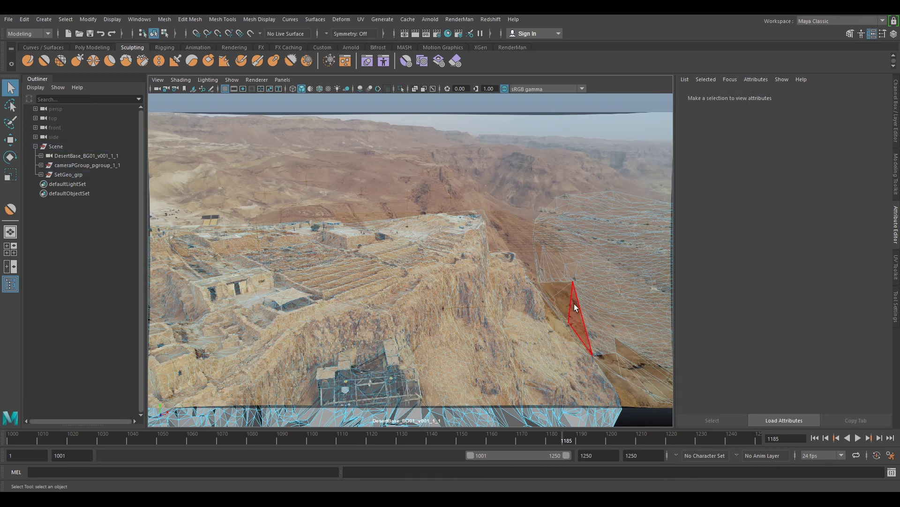
click(548, 283)
ctrl+click(543, 275)
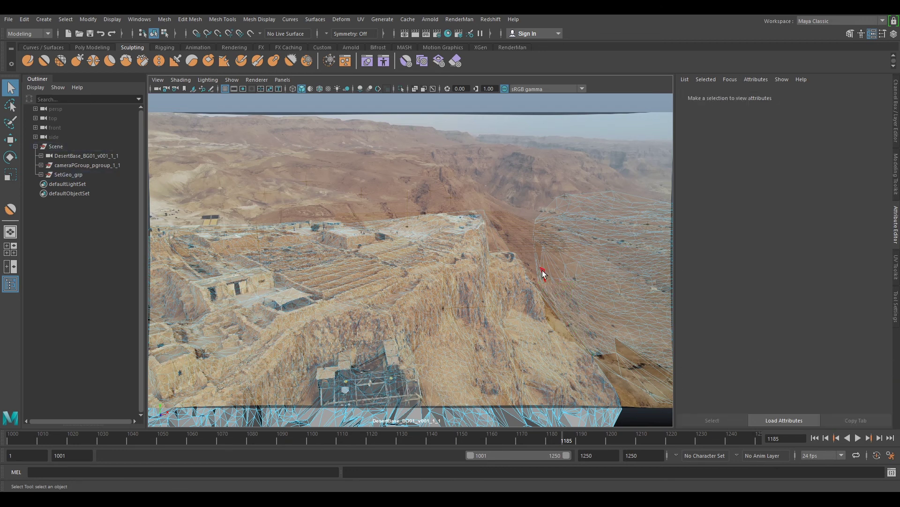
click(609, 358)
ctrl+click(611, 358)
- Delete the remaining stray faces near the cliff along the lower right edge
click(641, 377)
key(Delete)
click(648, 378)
key(Delete)
click(657, 379)
key(Delete)
click(658, 379)
key(Delete)
click(665, 373)
key(Delete)
click(659, 368)
ctrl+click(659, 367)
click(539, 253)
ctrl+click(535, 259)
- Return to Object Mode, scrub the timeline to frame 1103, and switch to the Poly Modeling shelf
right_drag(607, 242, 614, 272)
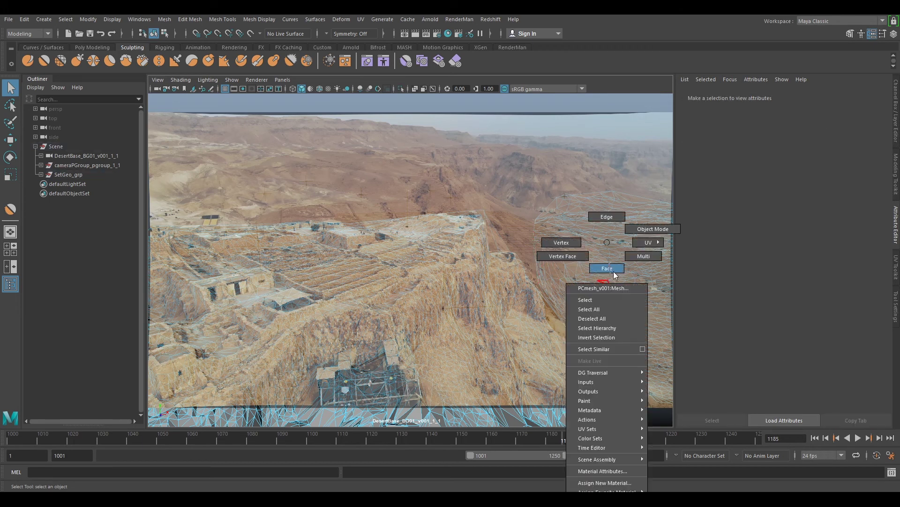
right_drag(655, 230, 657, 227)
drag(629, 437, 322, 446)
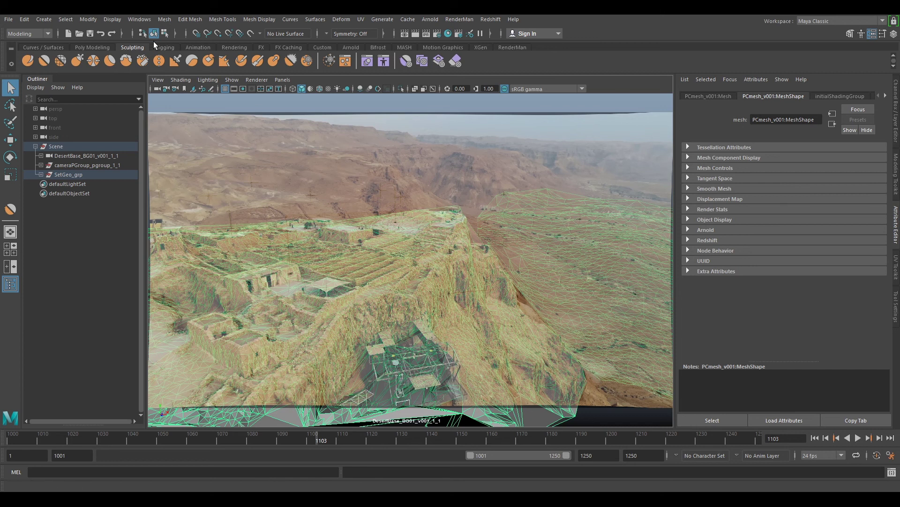
click(104, 46)
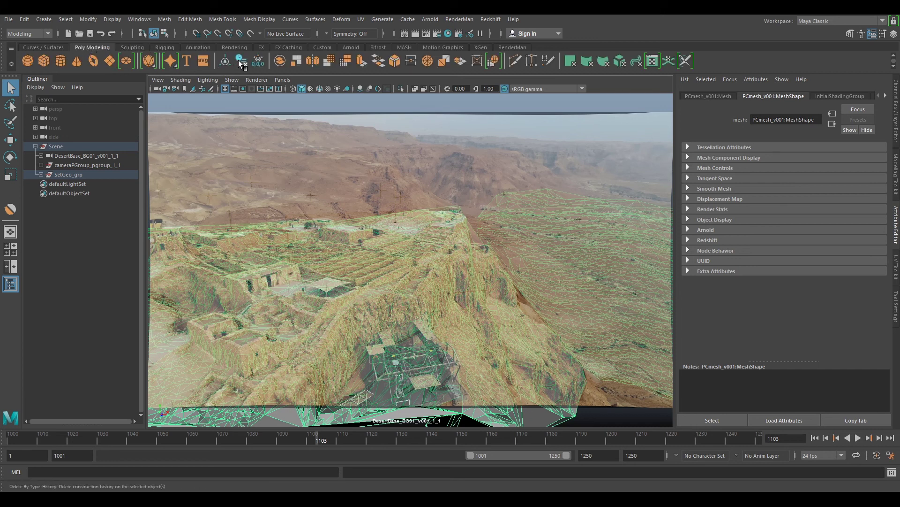